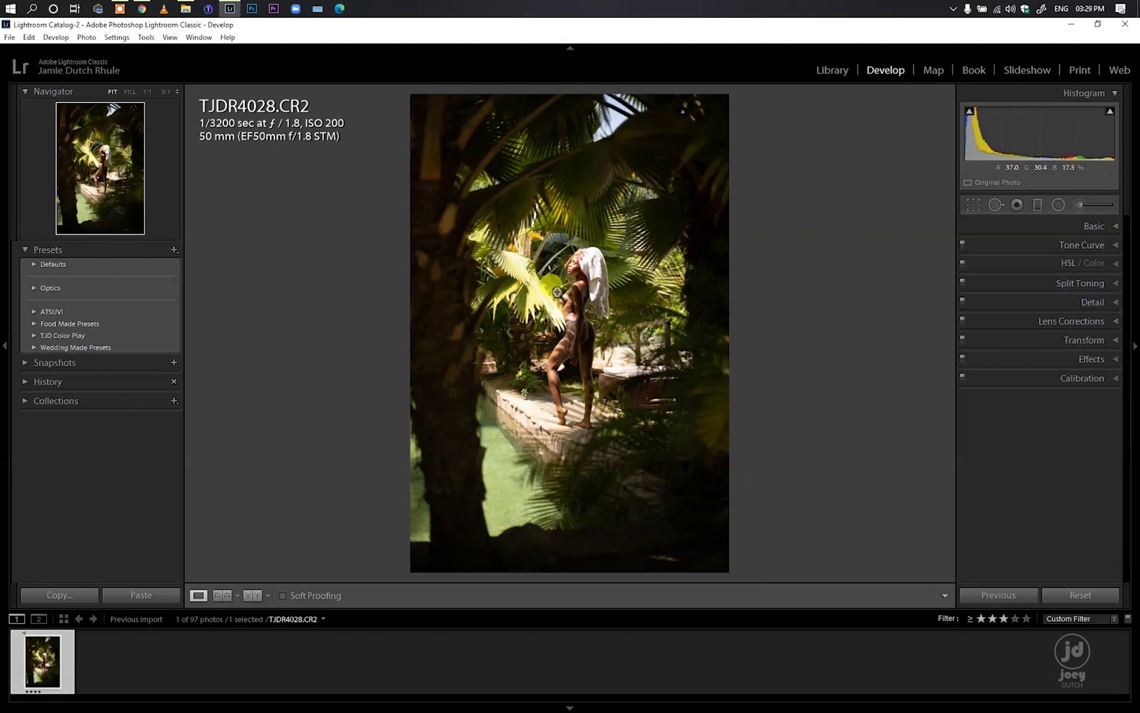
Show the capture date and pixel dimensions over the photo and inspect the subject at 1:1 zoom
{"action": "key", "text": "i"}
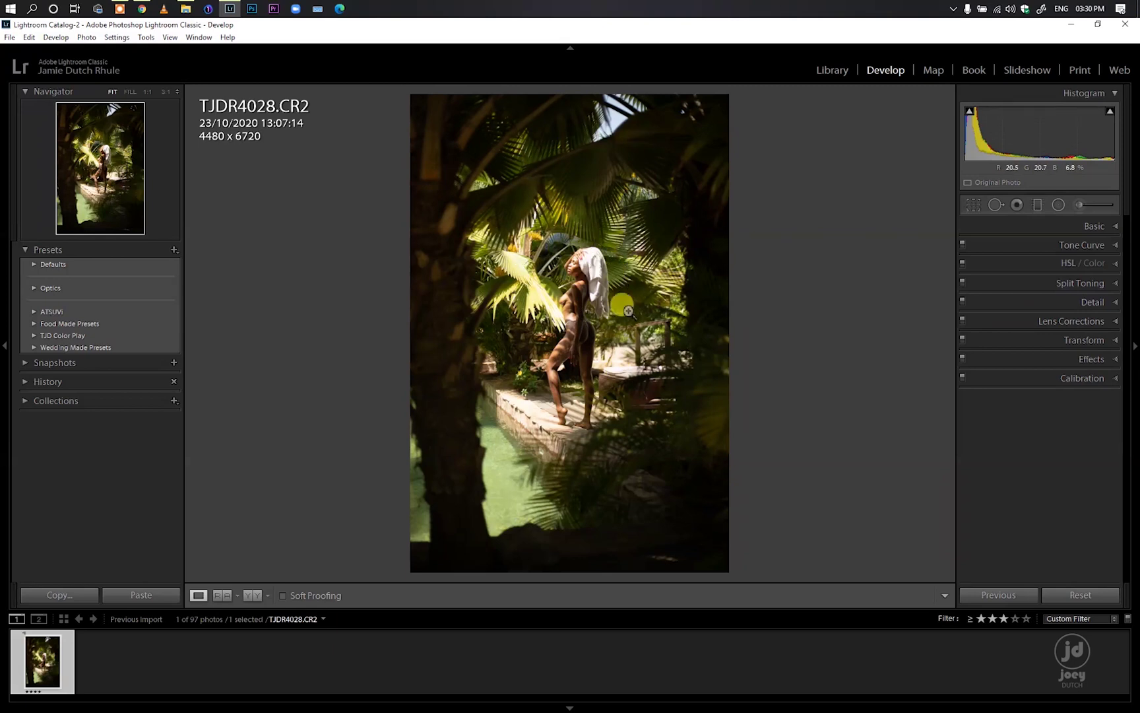
{"action": "left_click", "coordinate": [587, 324]}
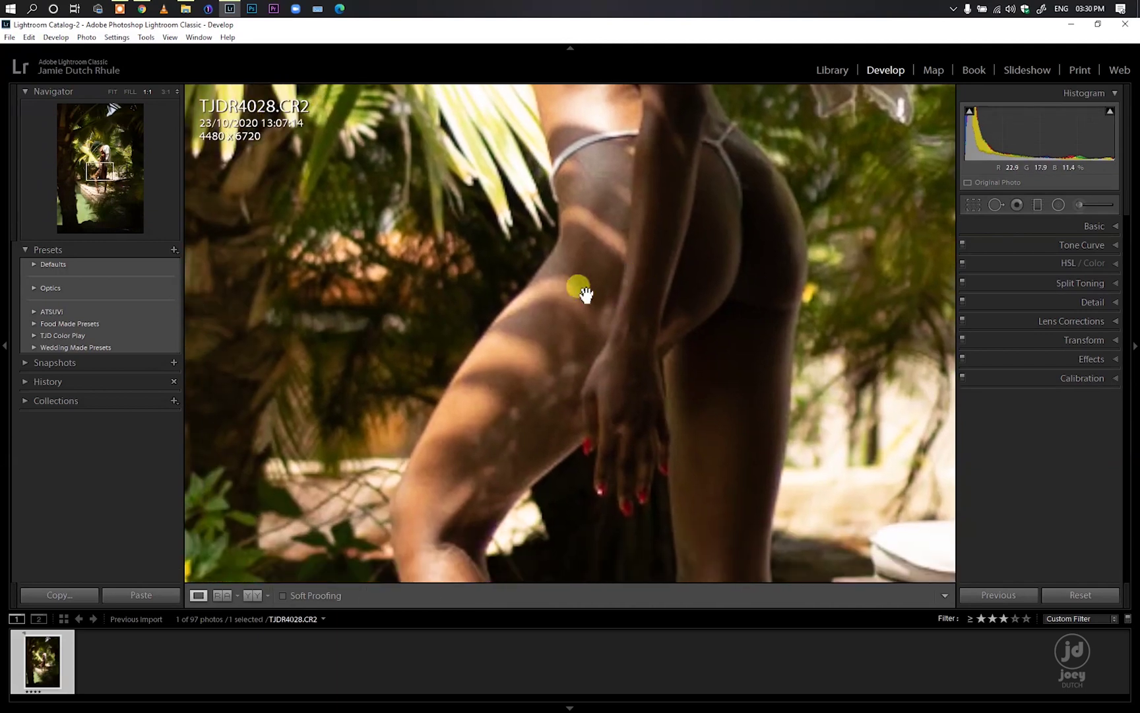
{"action": "left_click_drag", "start_coordinate": [626, 244], "coordinate": [633, 358]}
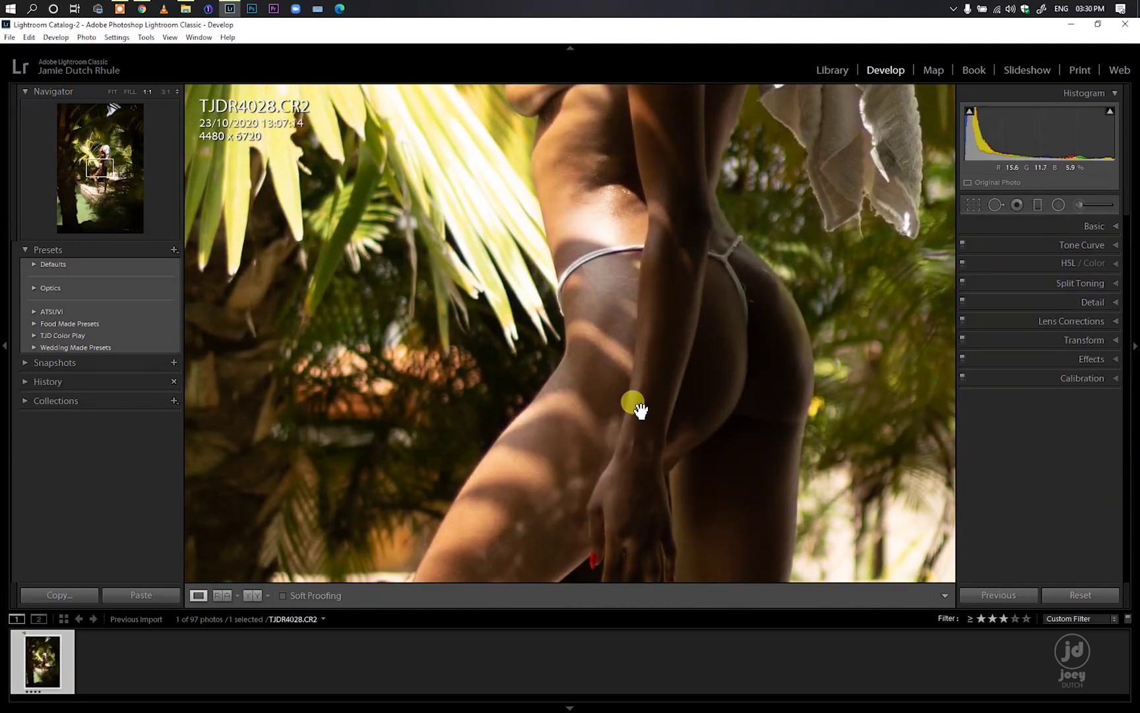
{"action": "left_click", "coordinate": [627, 389]}
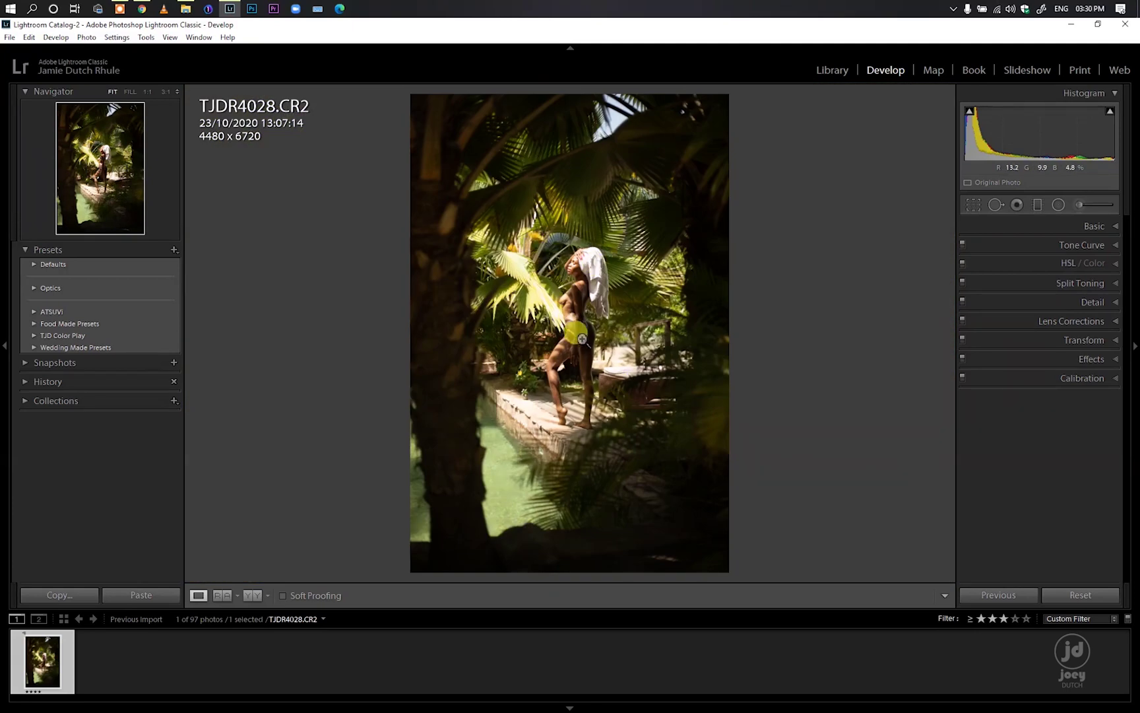
{"action": "left_click", "coordinate": [569, 291]}
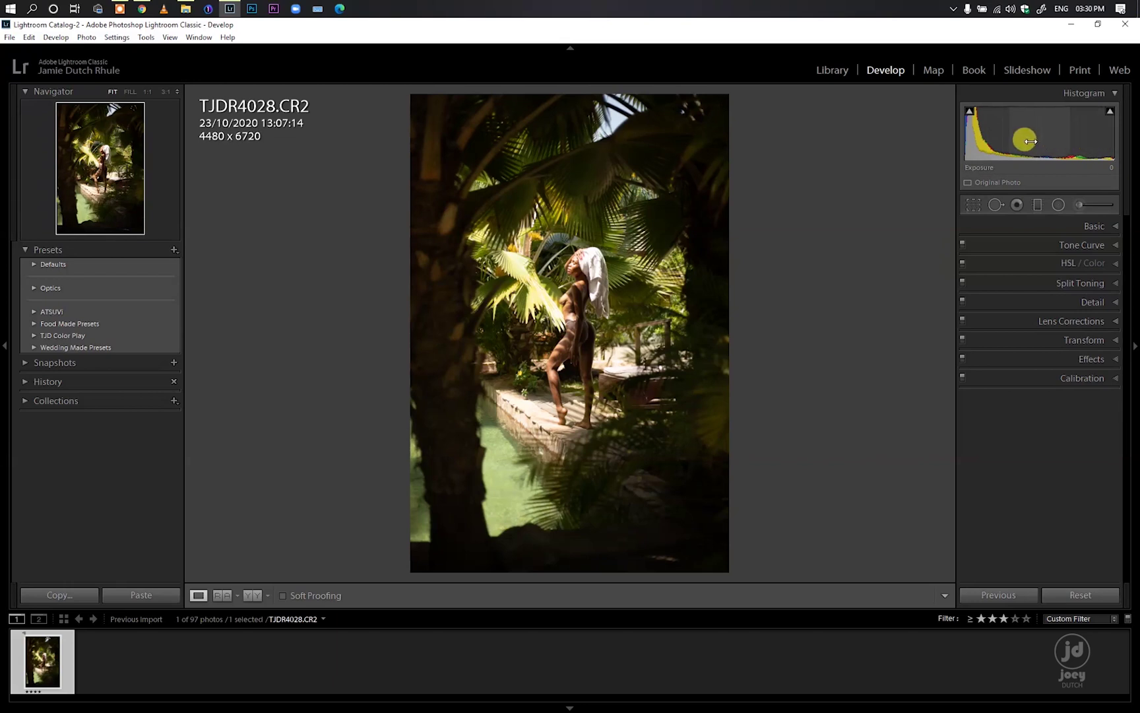
Try a brighter exposure directly from the histogram, and reset it to 0
{"action": "left_click_drag", "start_coordinate": [1030, 141], "coordinate": [1072, 141]}
{"action": "left_click", "coordinate": [1000, 169]}
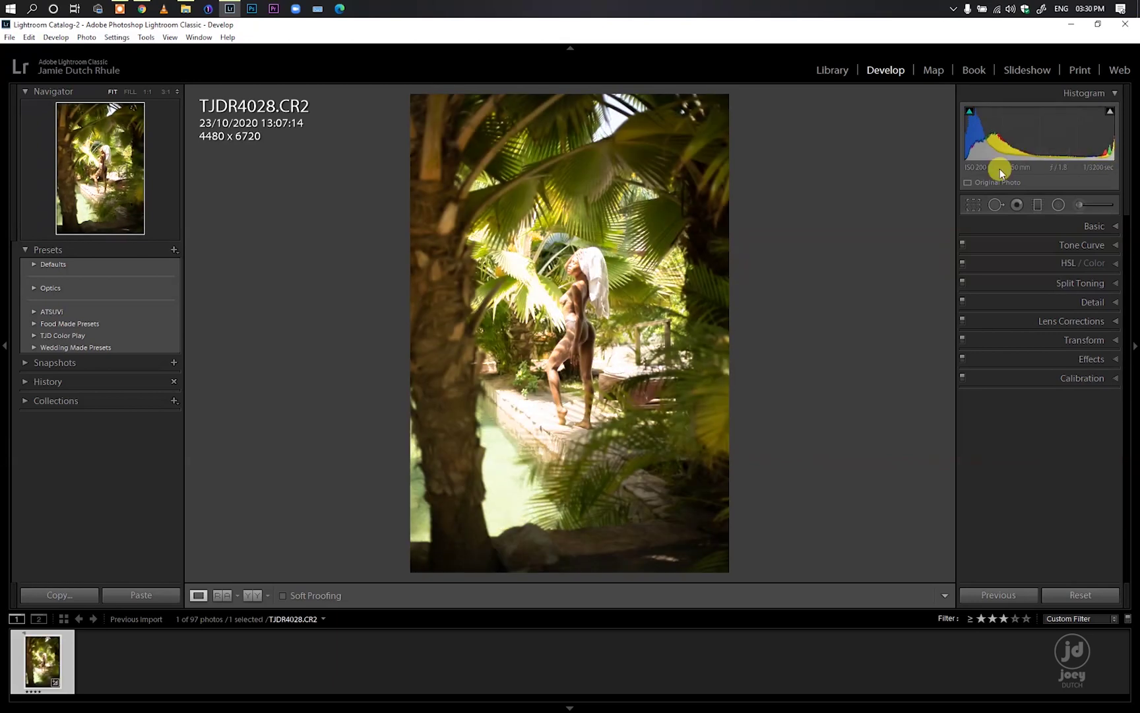
{"action": "left_click", "coordinate": [1024, 137]}
{"action": "double_click", "coordinate": [1022, 137]}
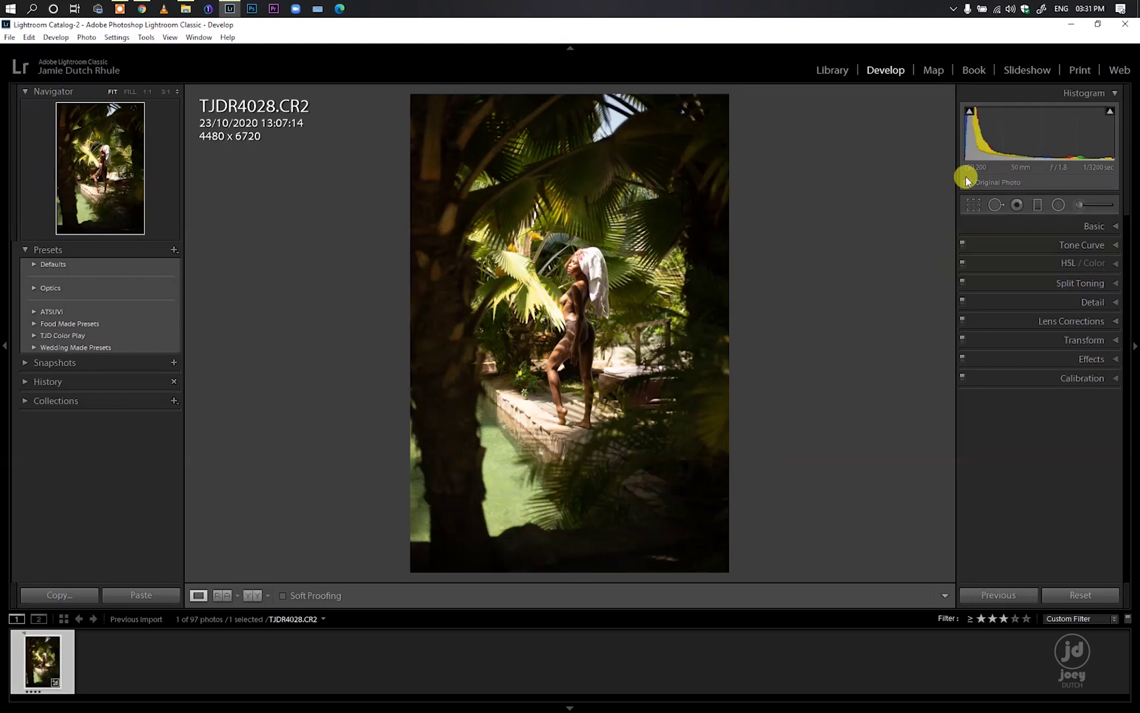
Open the Basic adjustments and switch the photo's overlay to the shutter, aperture, ISO and lens details
{"action": "left_click", "coordinate": [1113, 227]}
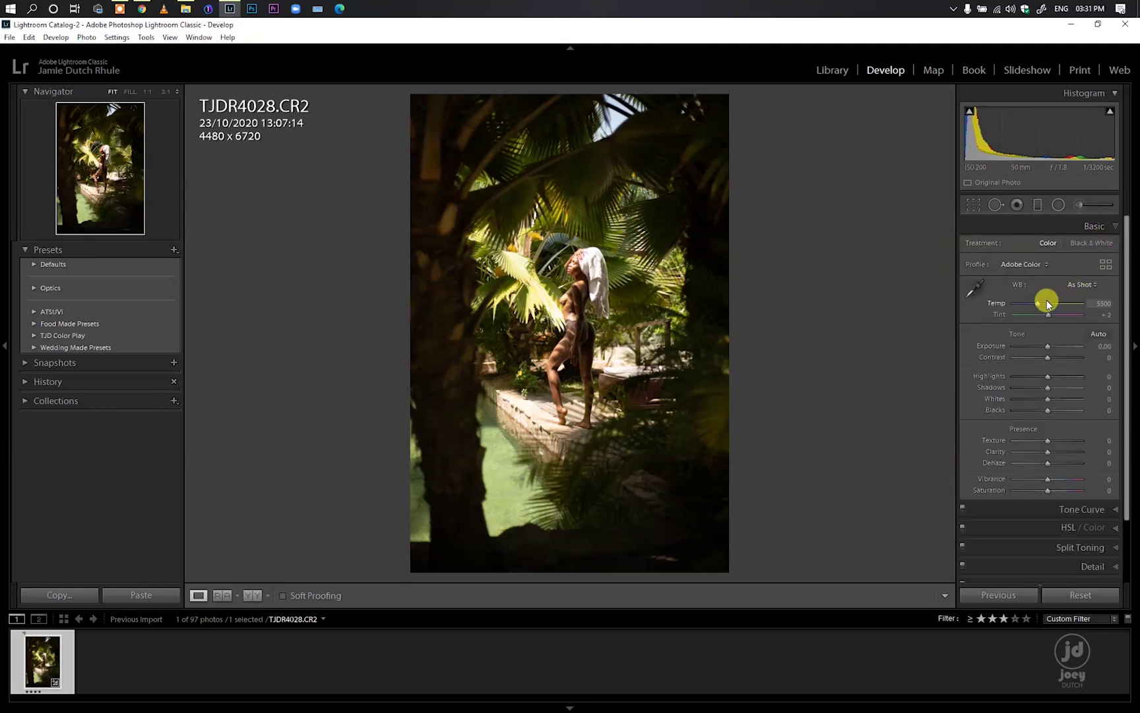
{"action": "mouse_move", "coordinate": [1127, 270]}
{"action": "left_mouse_down"}
{"action": "mouse_move", "coordinate": [1120, 298]}
{"action": "mouse_move", "coordinate": [1115, 261]}
{"action": "left_mouse_up"}
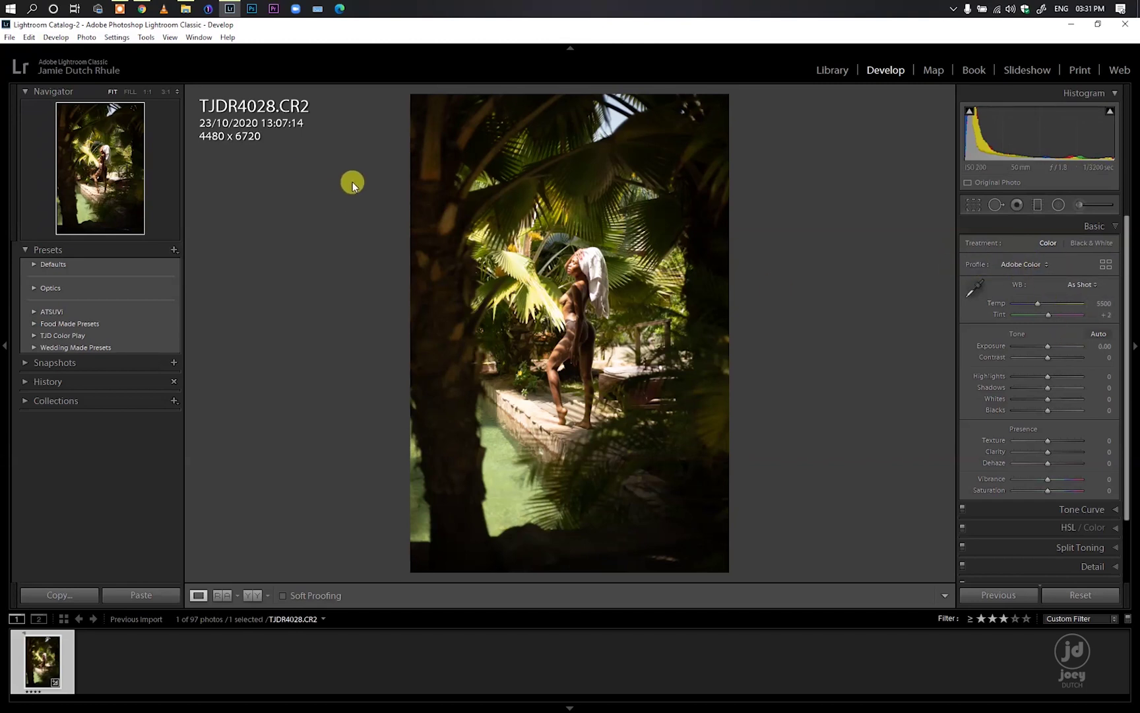
{"action": "key", "text": "i"}
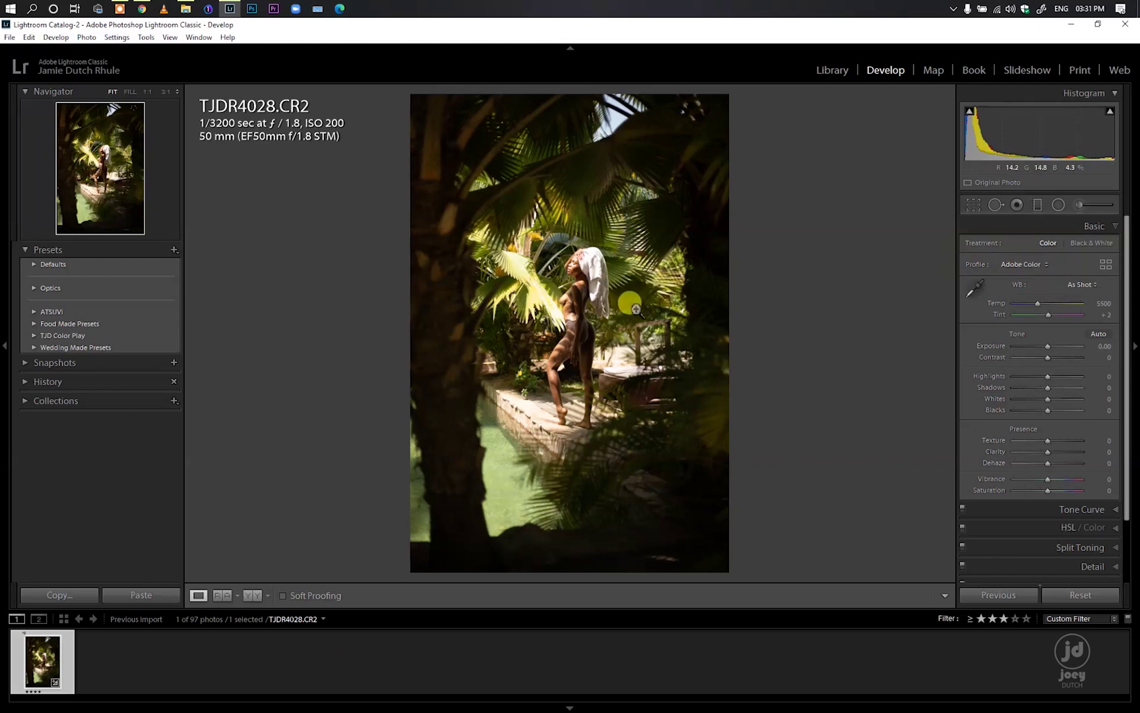
Compare the Adobe Color and Camera Standard profiles on the photo and apply Camera Standard
{"action": "left_click", "coordinate": [1016, 262]}
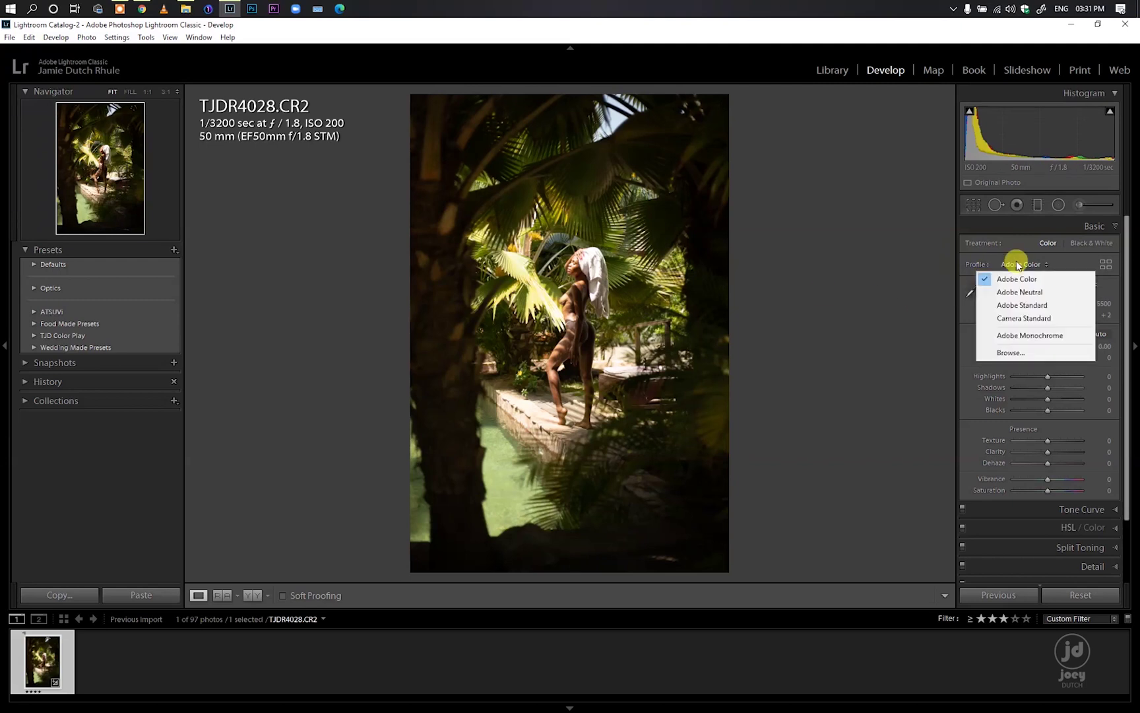
{"action": "left_click", "coordinate": [1021, 320]}
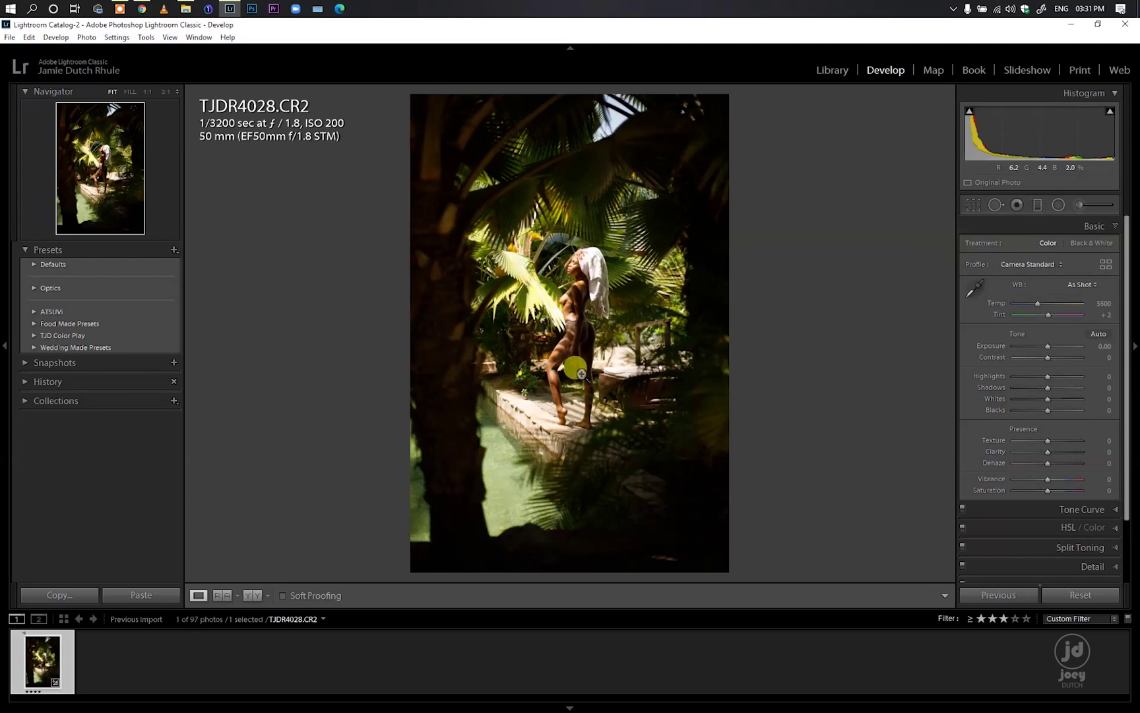
{"action": "left_click", "coordinate": [1019, 267]}
{"action": "left_click", "coordinate": [1023, 279]}
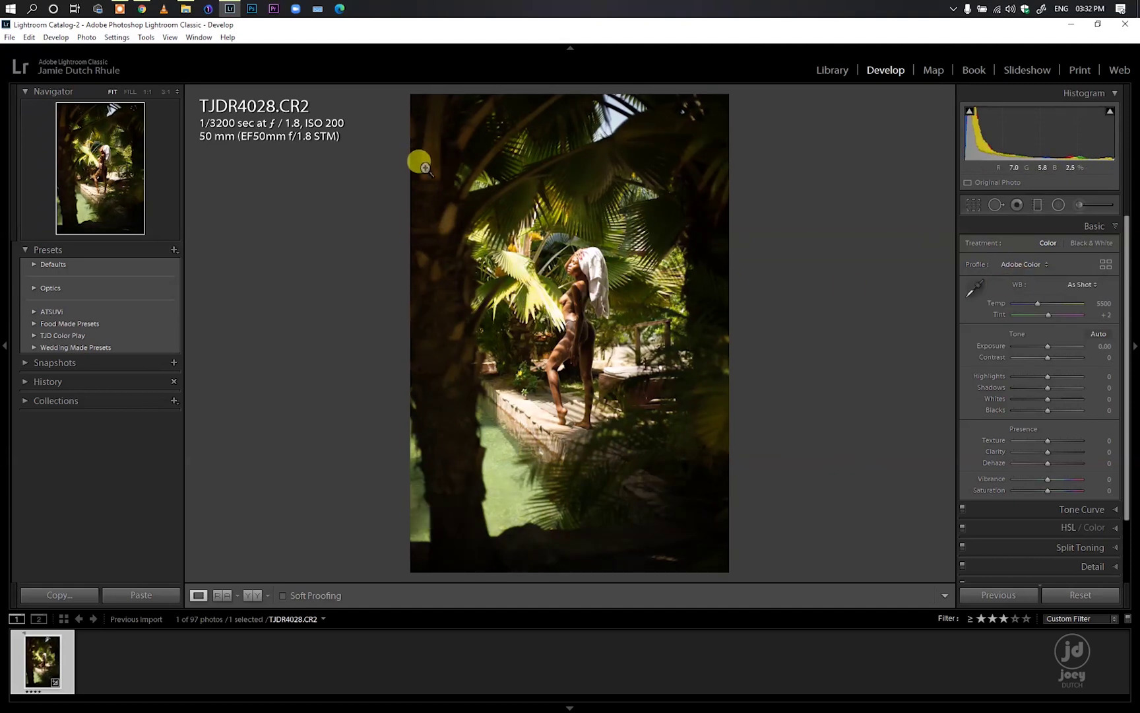
{"action": "left_click", "coordinate": [1024, 264]}
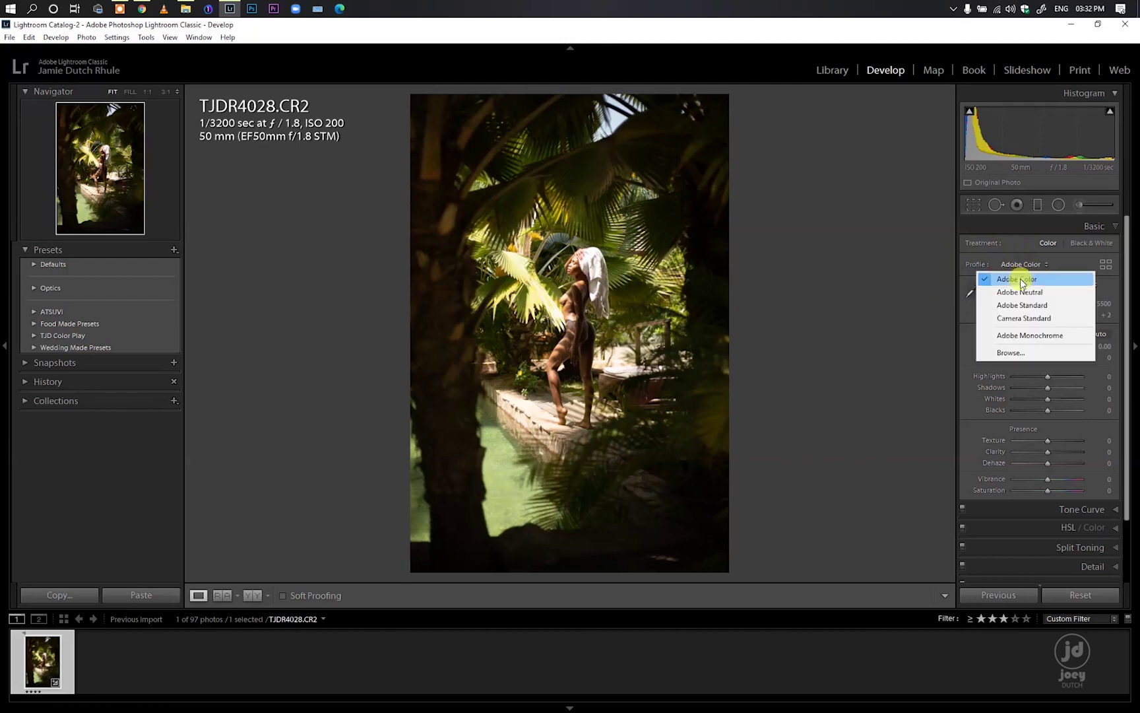
{"action": "left_click", "coordinate": [1022, 318]}
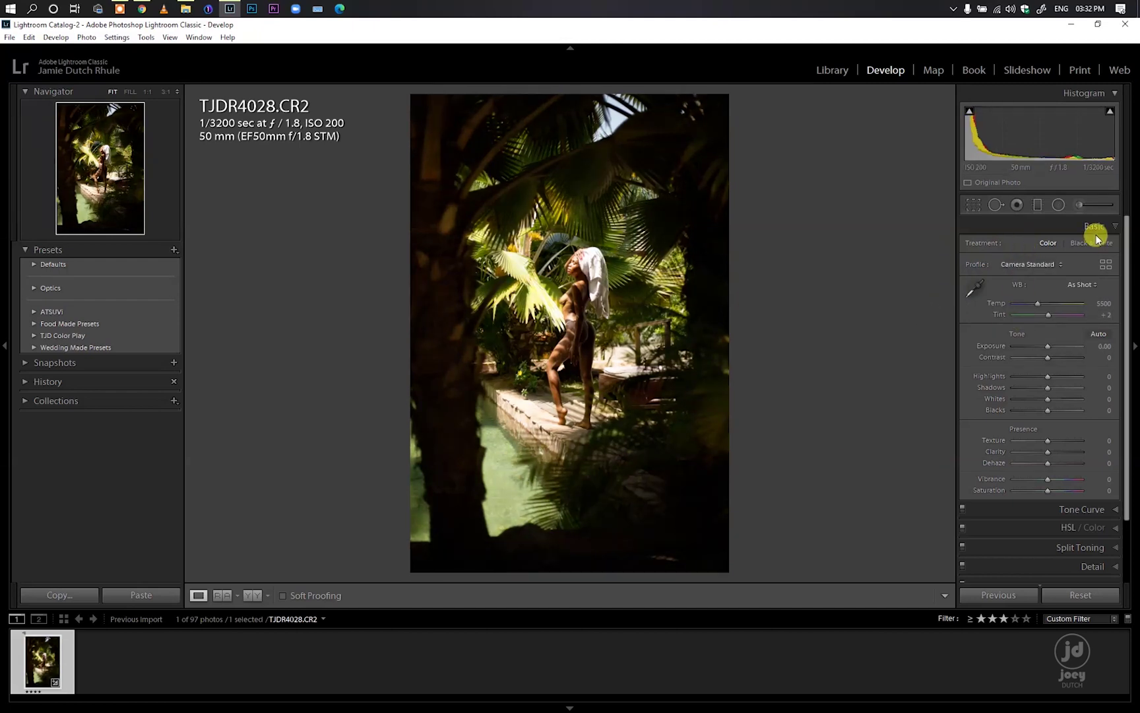
Show the photo in a side-by-side before and after view and set the vibrance to −11
{"action": "left_click", "coordinate": [251, 597]}
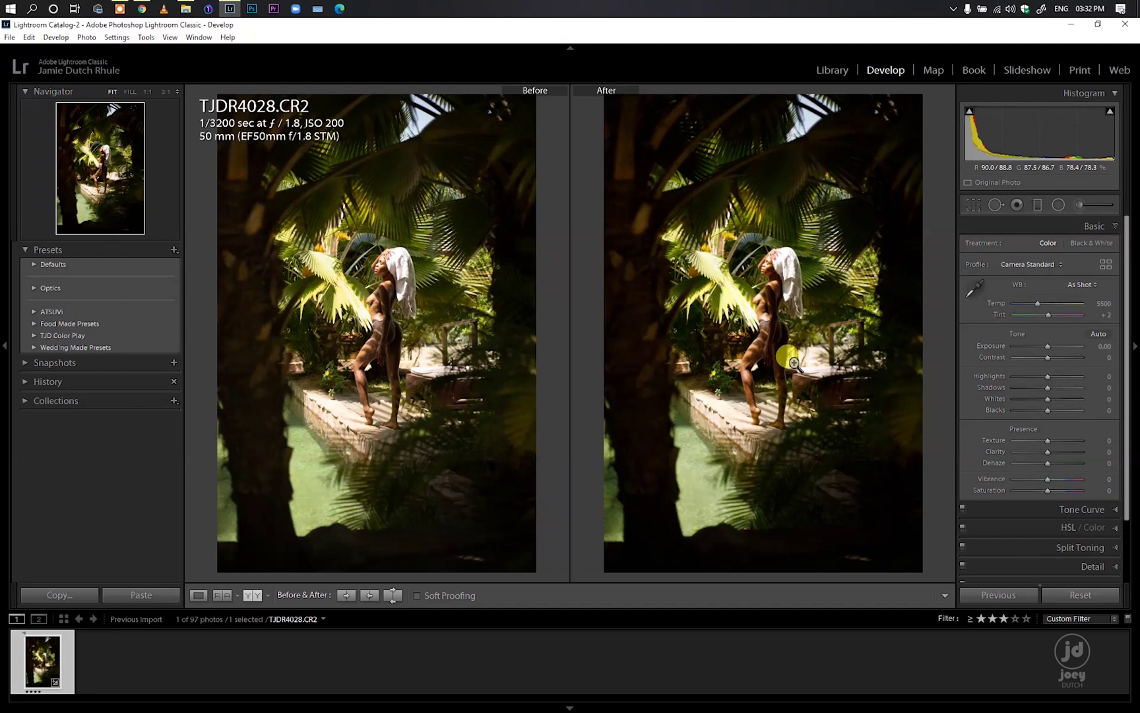
{"action": "left_click_drag", "start_coordinate": [1048, 482], "coordinate": [1042, 481]}
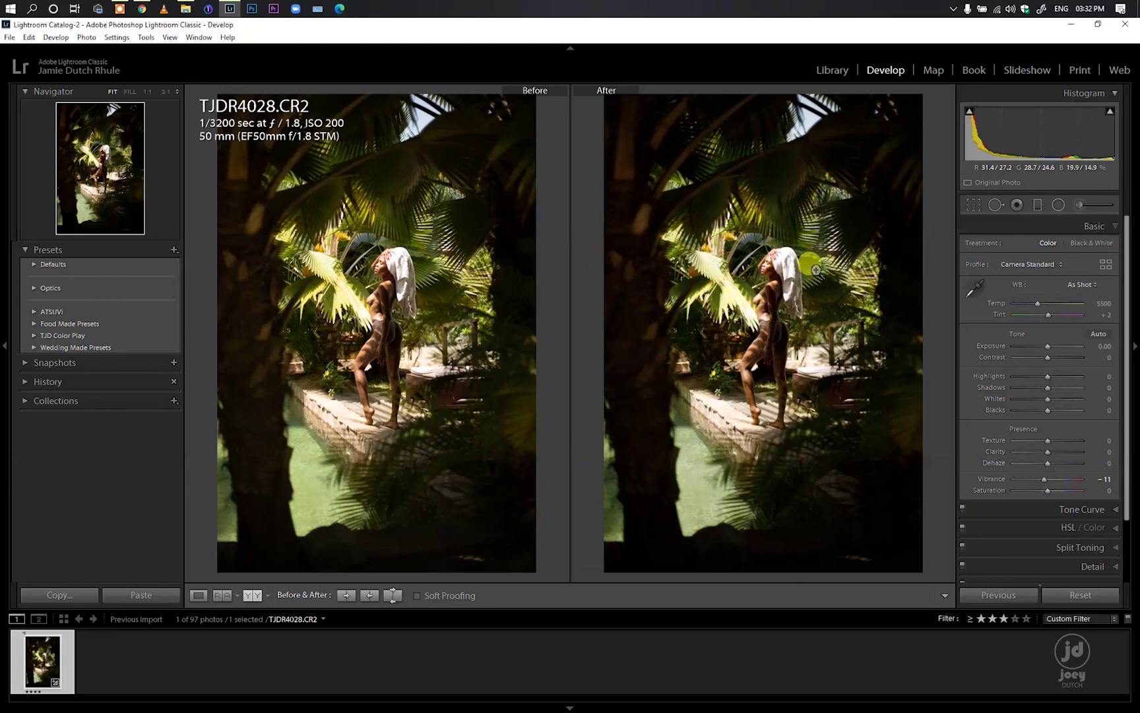
Darken the exposure to −0.62, checking the subject's face up close against the original
{"action": "left_click_drag", "start_coordinate": [1039, 132], "coordinate": [1032, 132]}
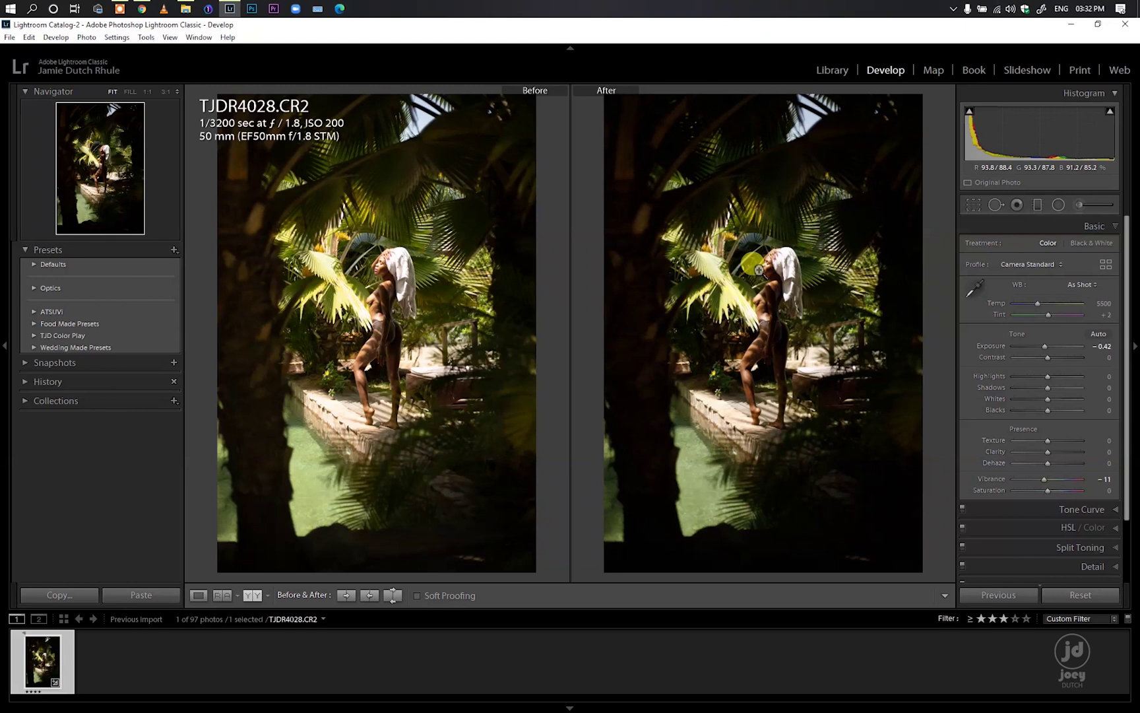
{"action": "left_click", "coordinate": [772, 268]}
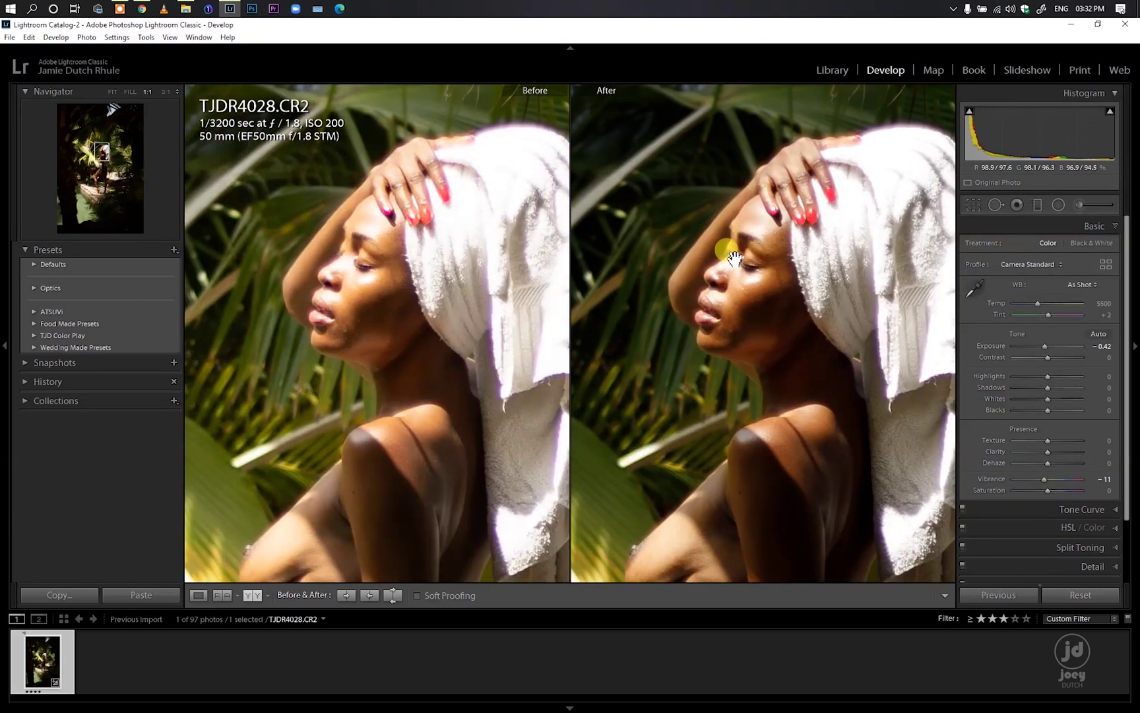
{"action": "left_click", "coordinate": [745, 282]}
{"action": "left_click_drag", "start_coordinate": [1039, 134], "coordinate": [1034, 134]}
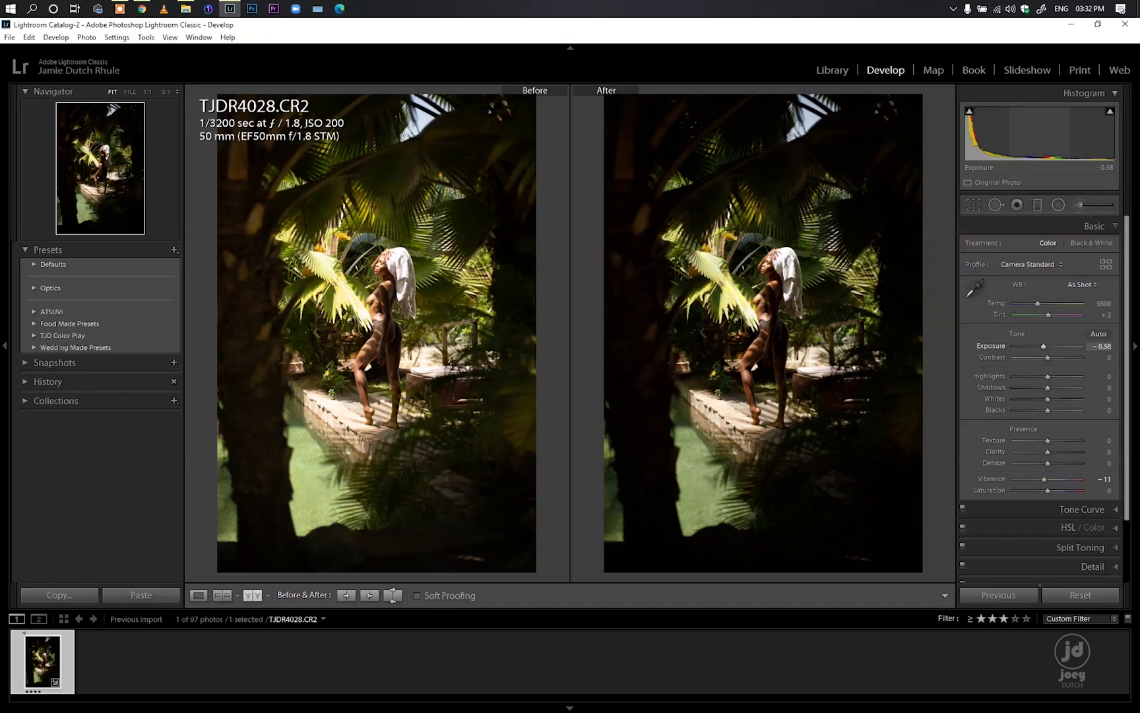
{"action": "left_click", "coordinate": [1090, 346]}
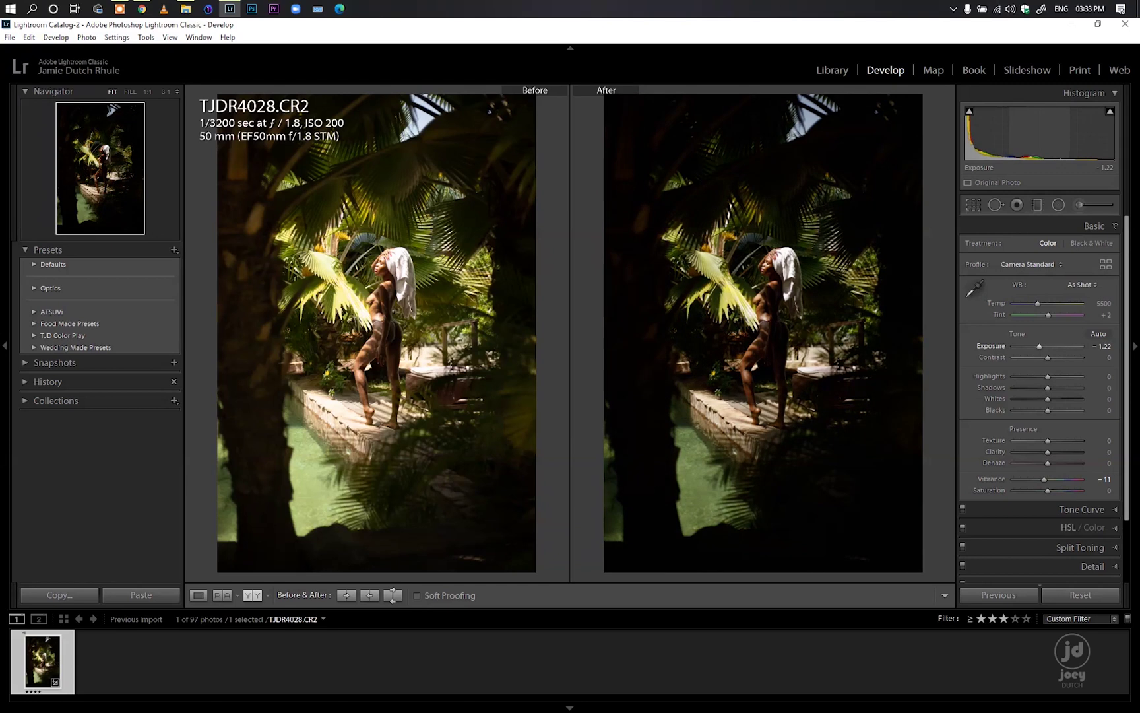
{"action": "left_click", "coordinate": [1089, 346]}
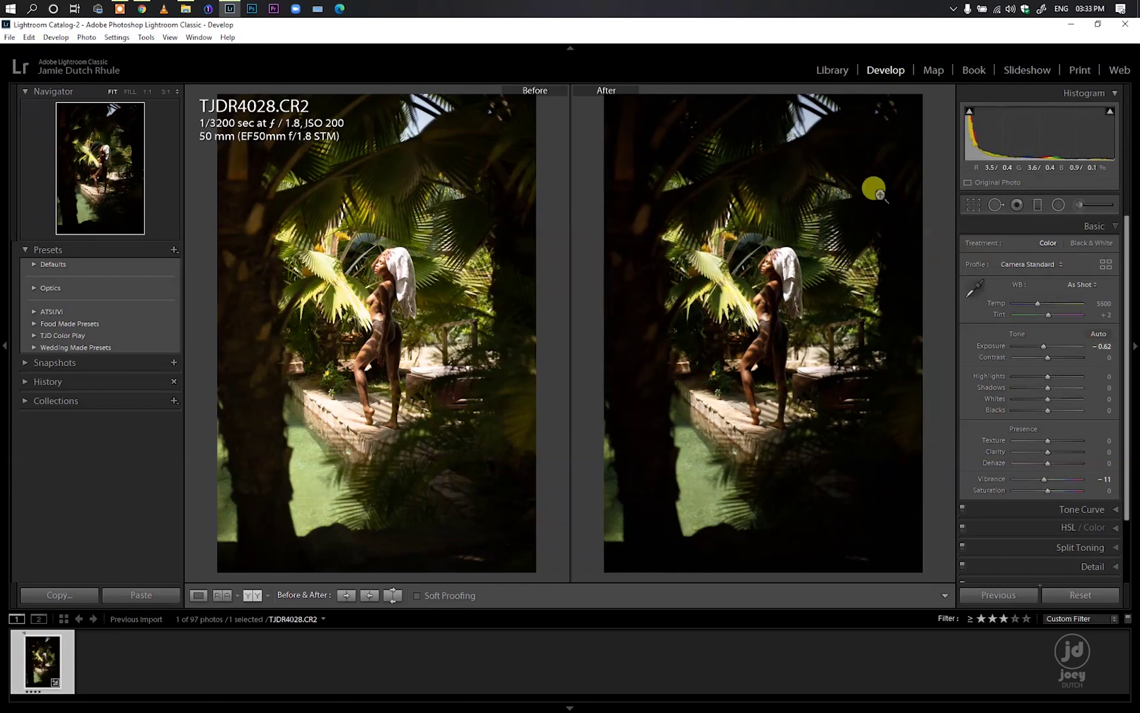
Set the contrast to +18 and the highlights to −42
{"action": "left_click_drag", "start_coordinate": [1048, 359], "coordinate": [1055, 359]}
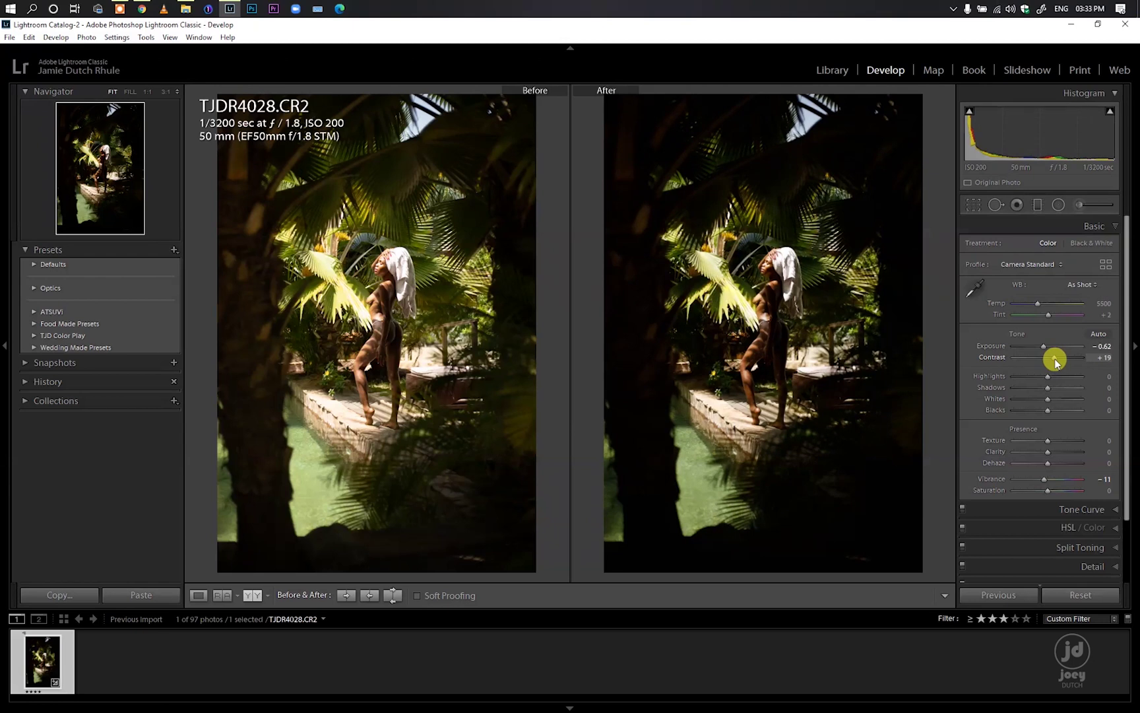
{"action": "left_click_drag", "start_coordinate": [1054, 360], "coordinate": [1034, 382]}
{"action": "left_click", "coordinate": [1046, 378]}
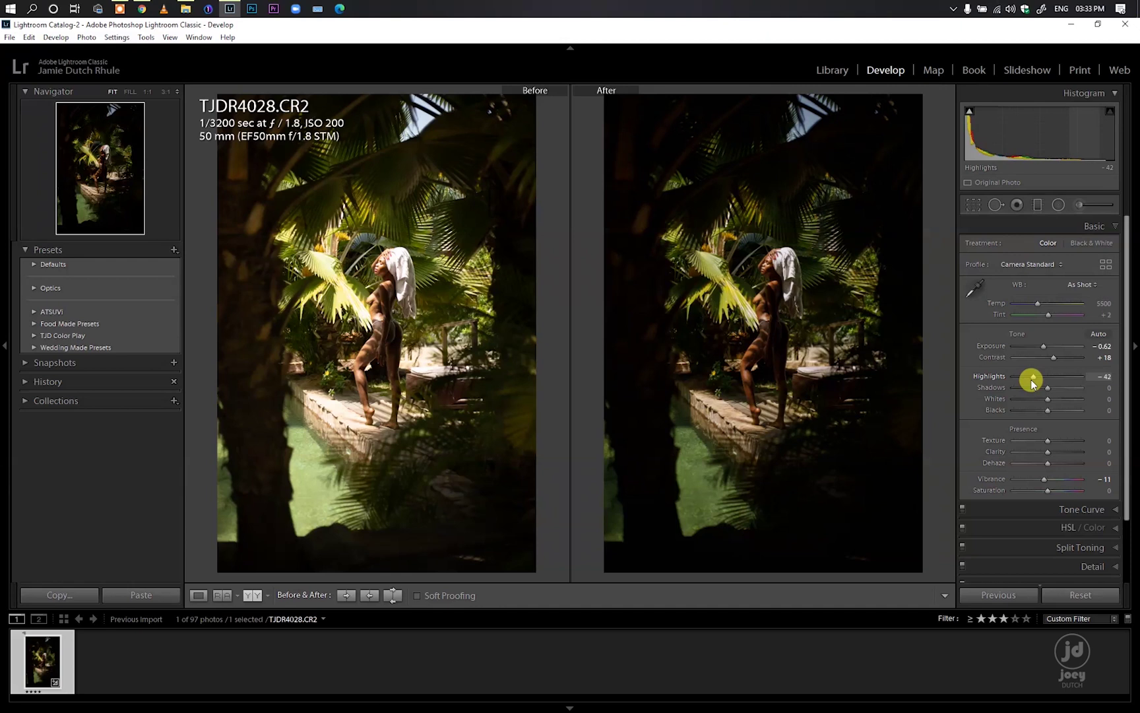
Raise the shadows to +58 and fine-tune the exposure to −0.60
{"action": "left_click_drag", "start_coordinate": [1047, 387], "coordinate": [1070, 388]}
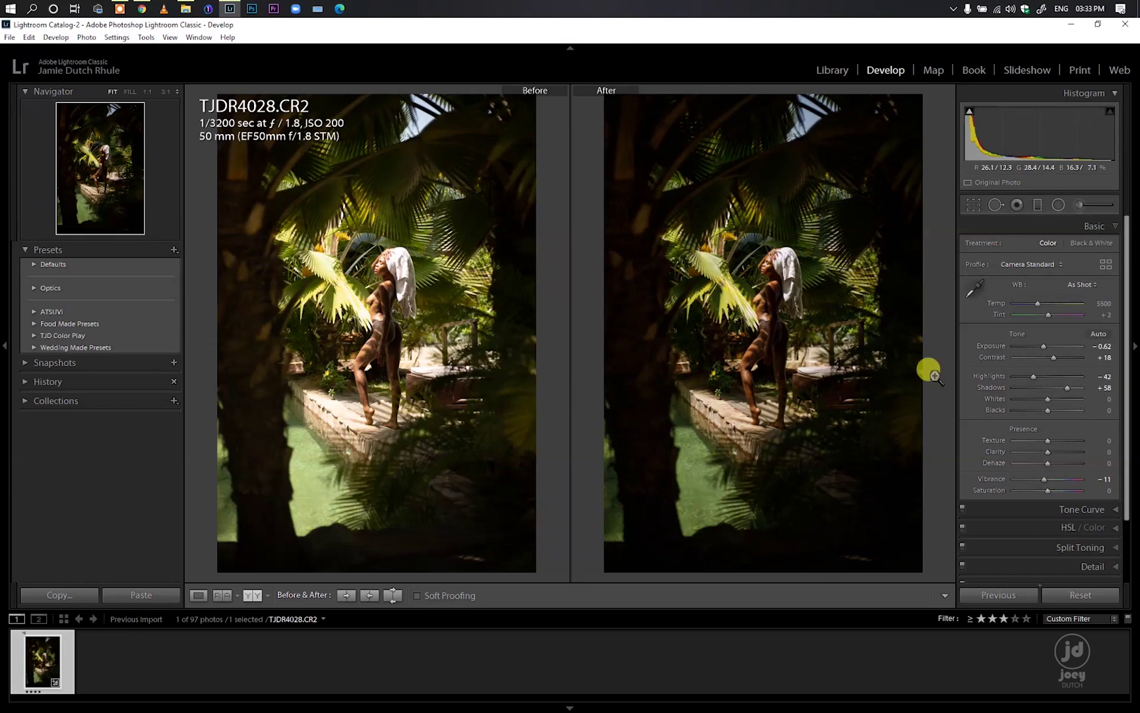
{"action": "mouse_move", "coordinate": [1099, 348]}
{"action": "left_mouse_down"}
{"action": "mouse_move", "coordinate": [1043, 346]}
{"action": "mouse_move", "coordinate": [1099, 351]}
{"action": "left_mouse_up"}
{"action": "left_click", "coordinate": [1096, 349]}
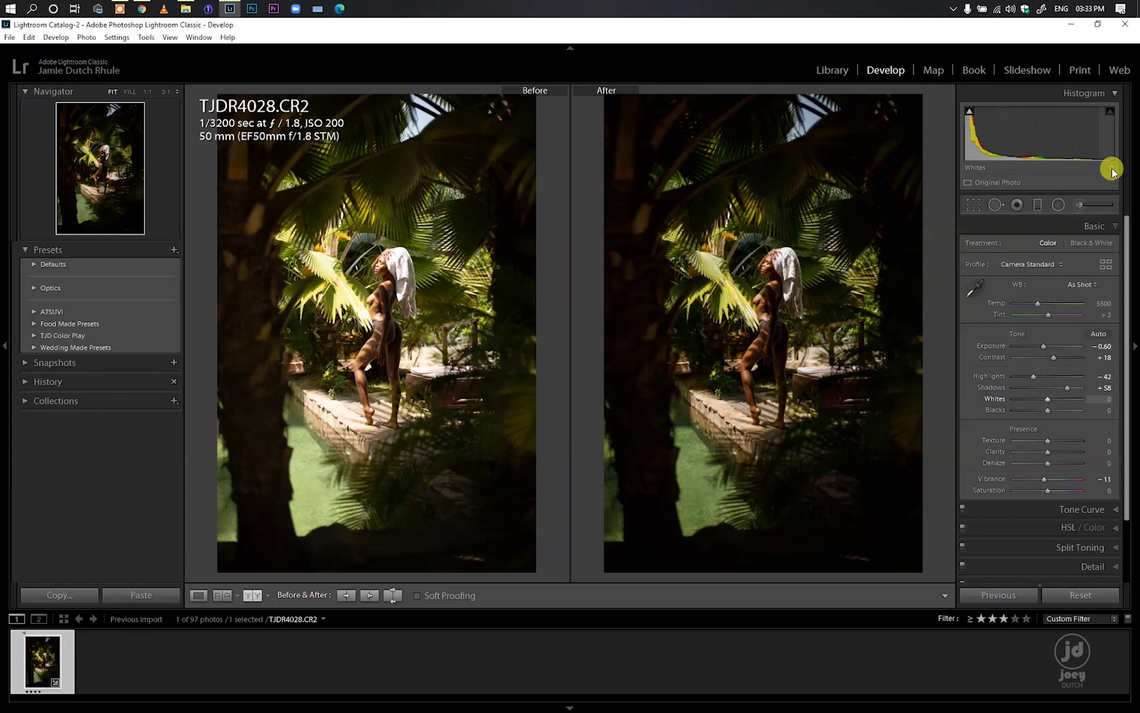
Set the whites to +26 and the blacks to −2, and close the Basic adjustments
{"action": "left_click_drag", "start_coordinate": [1057, 401], "coordinate": [1059, 400]}
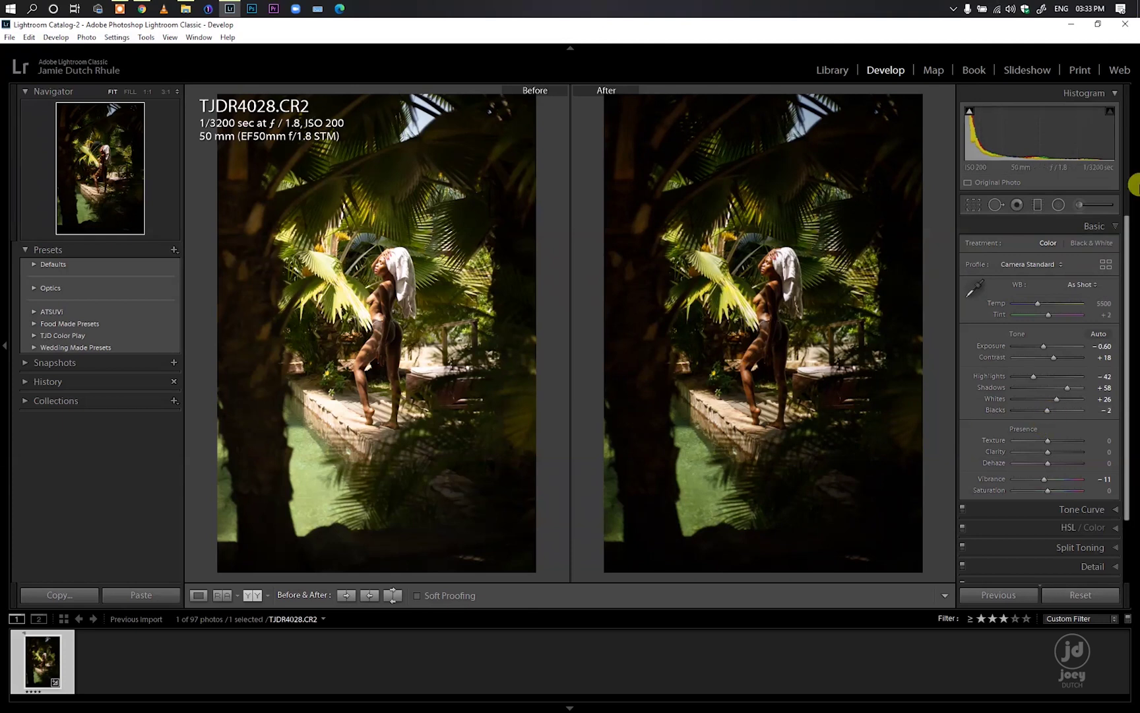
{"action": "left_click", "coordinate": [1114, 228]}
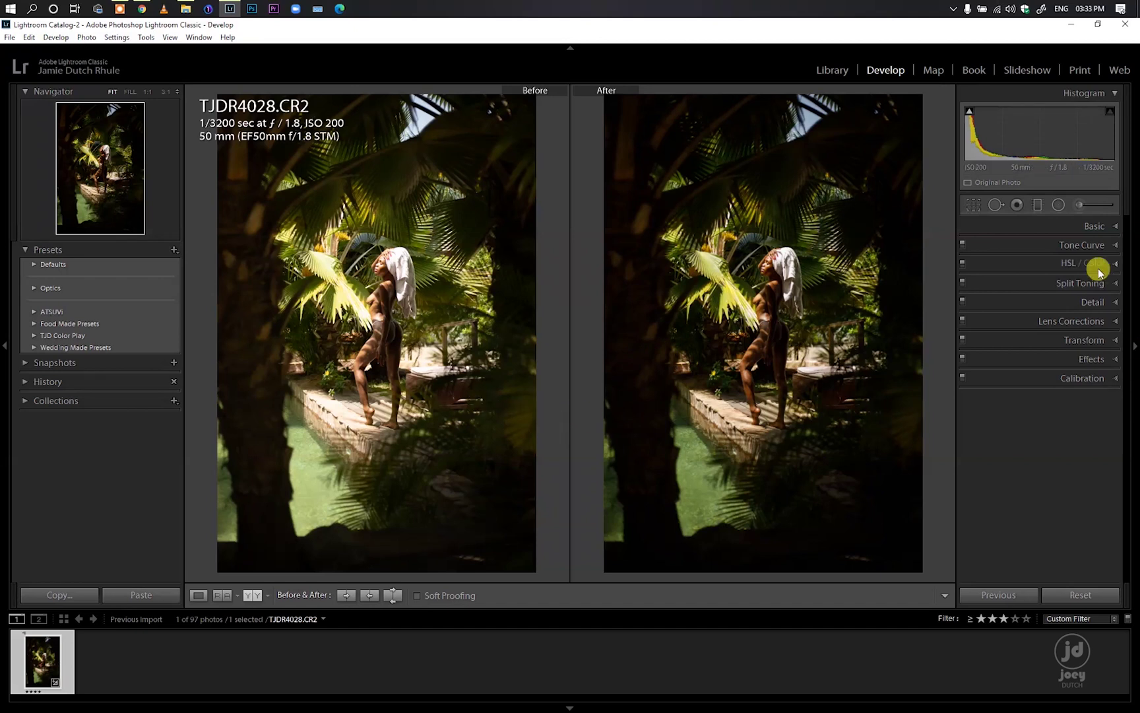
Anchor the RGB tone curve with a point in the darker tones and lift its black point slightly for faded blacks
{"action": "left_click", "coordinate": [1111, 245]}
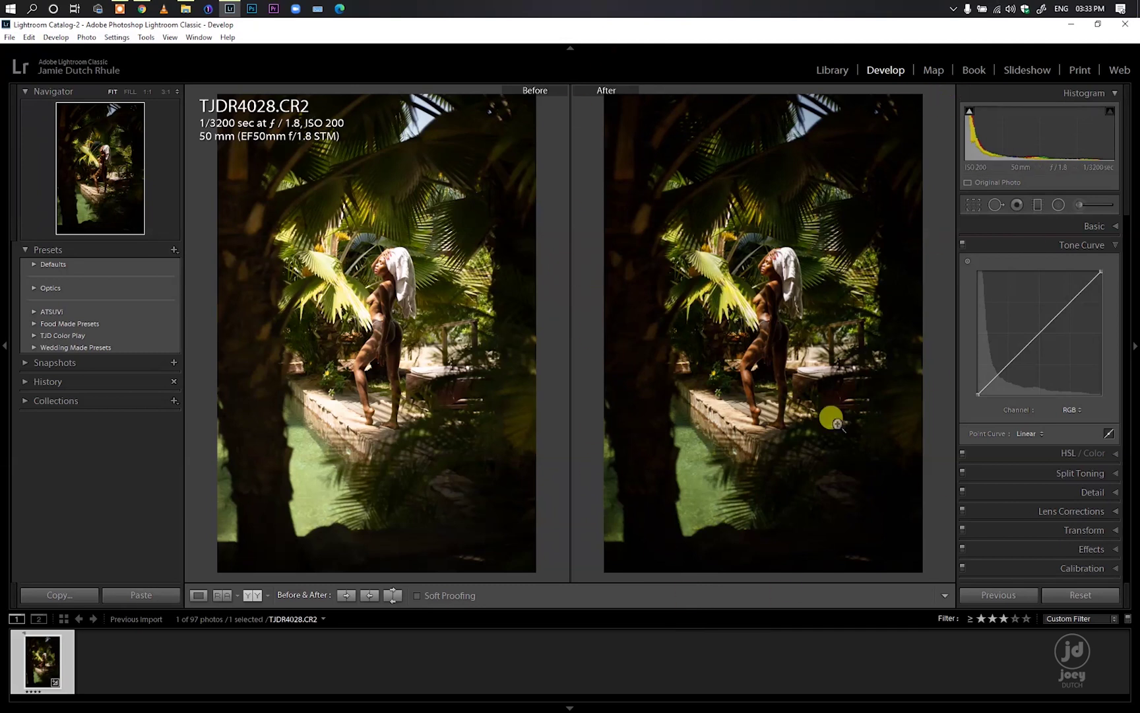
{"action": "left_click", "coordinate": [1009, 365]}
{"action": "left_click_drag", "start_coordinate": [978, 395], "coordinate": [973, 395]}
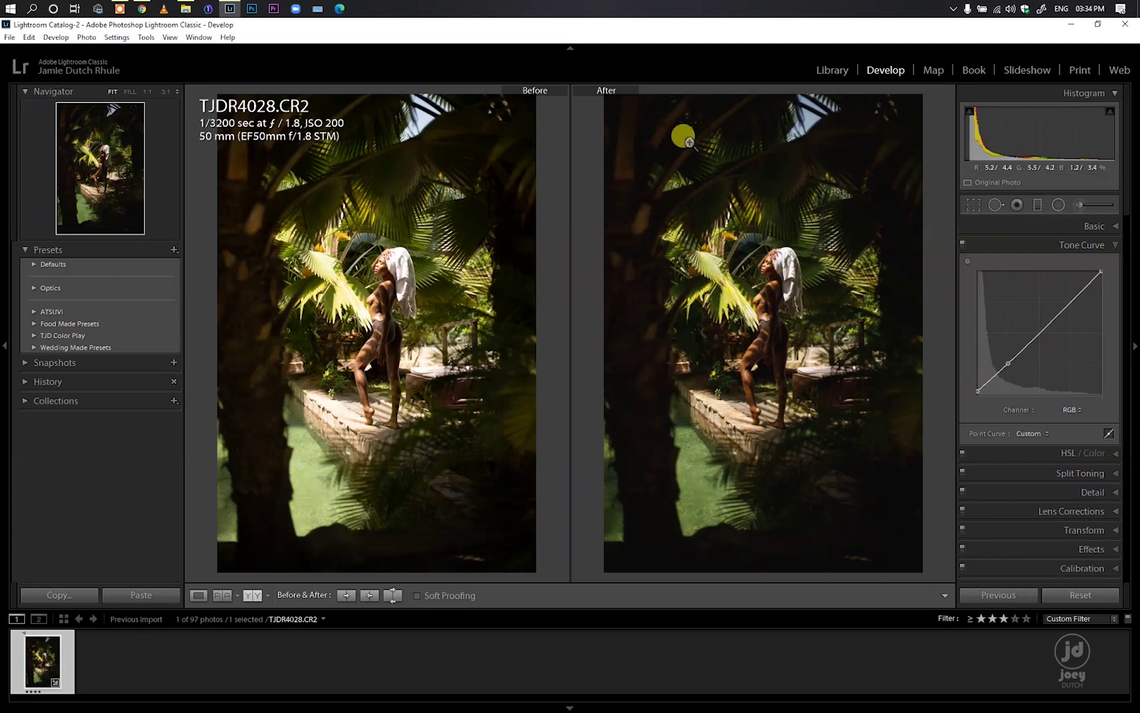
Compare the photo's dark areas and histogram with the tone curve disabled and enabled, leaving the curve enabled and its settings closed
{"action": "left_click", "coordinate": [961, 244]}
{"action": "left_click", "coordinate": [961, 243]}
{"action": "left_click", "coordinate": [961, 244]}
{"action": "left_click", "coordinate": [961, 243]}
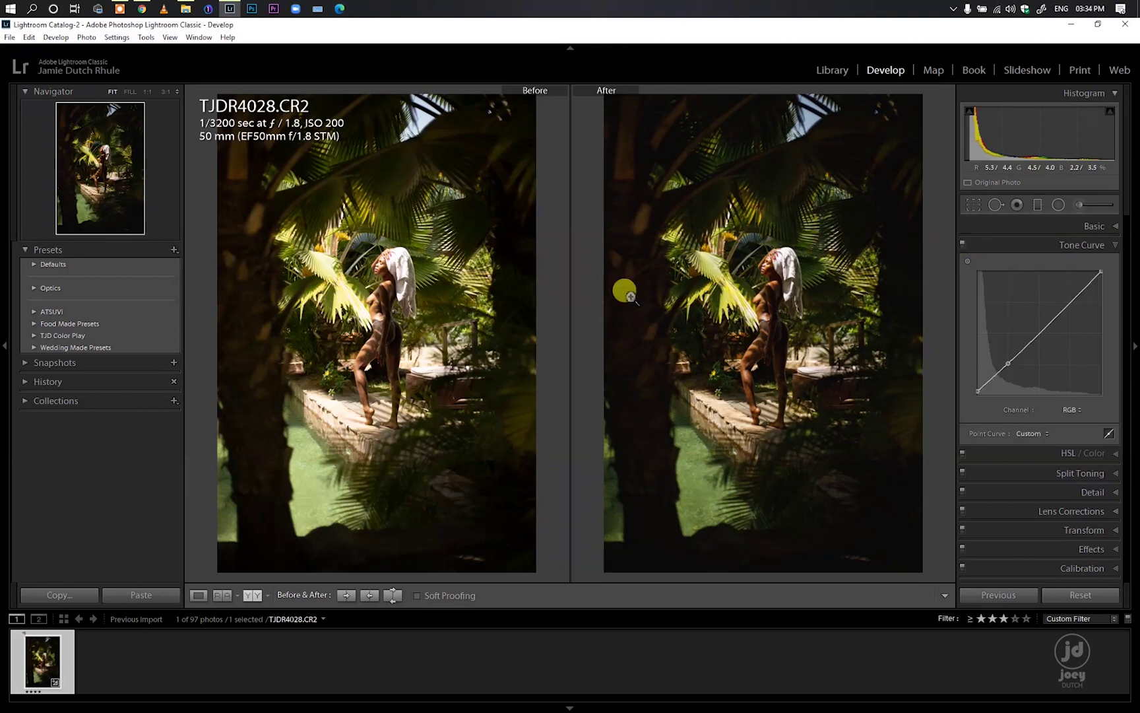
{"action": "left_click", "coordinate": [961, 243]}
{"action": "left_click", "coordinate": [962, 243]}
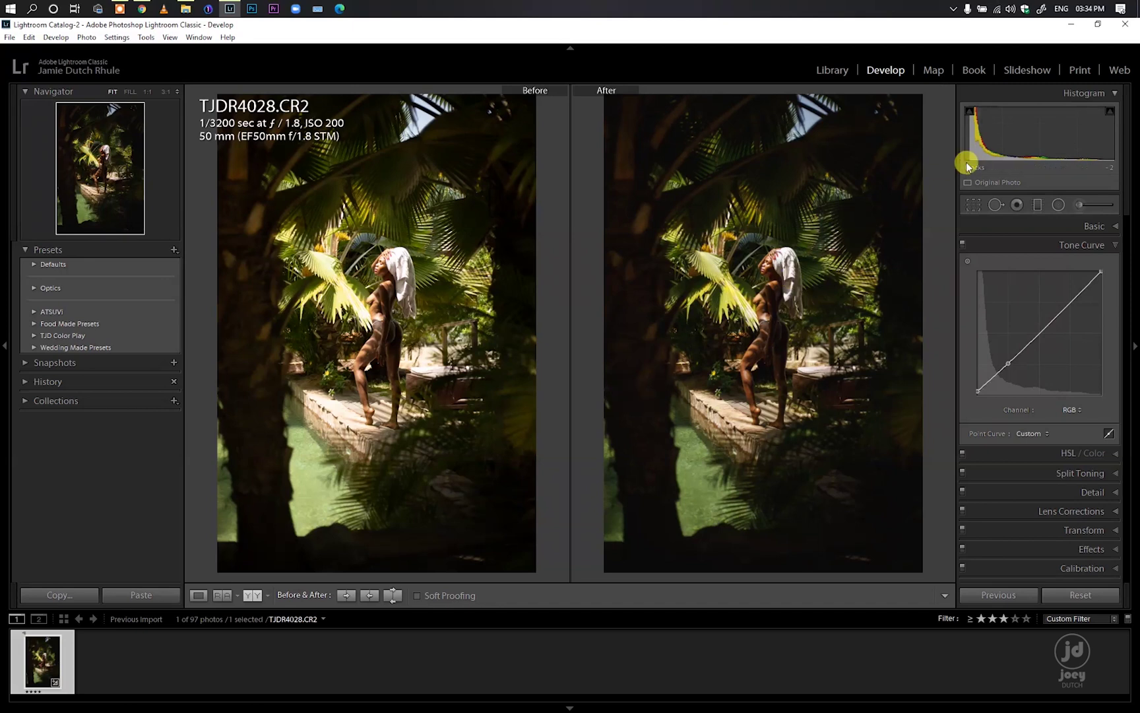
{"action": "left_click", "coordinate": [962, 244]}
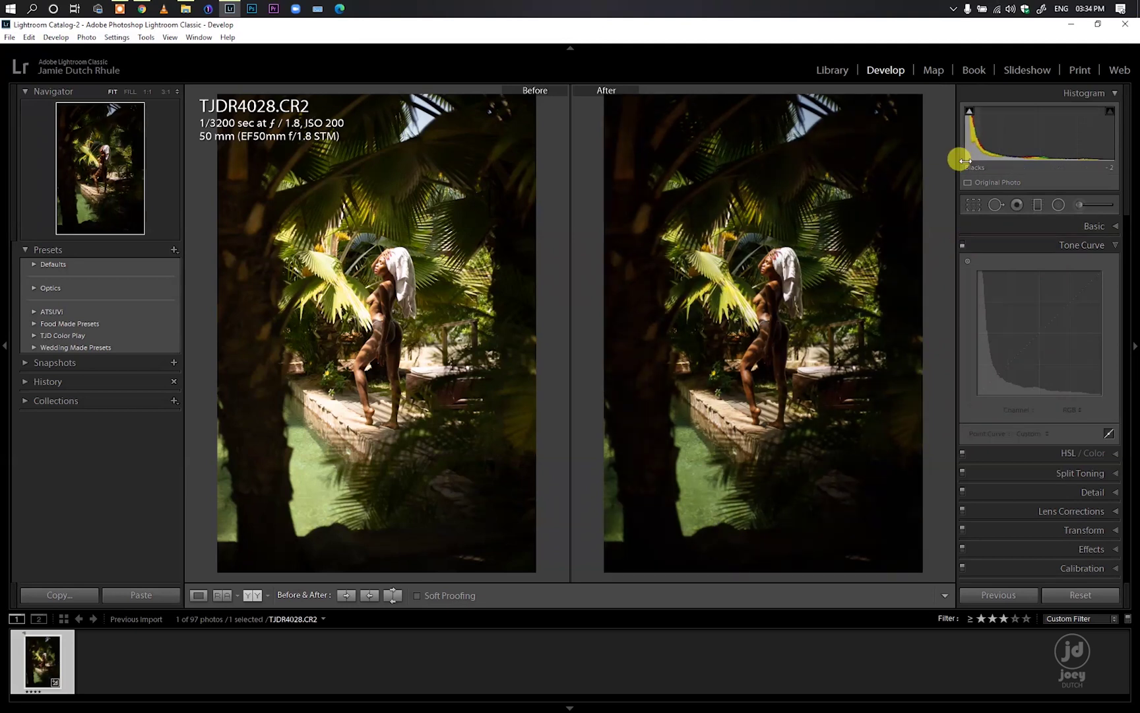
{"action": "left_click", "coordinate": [961, 245]}
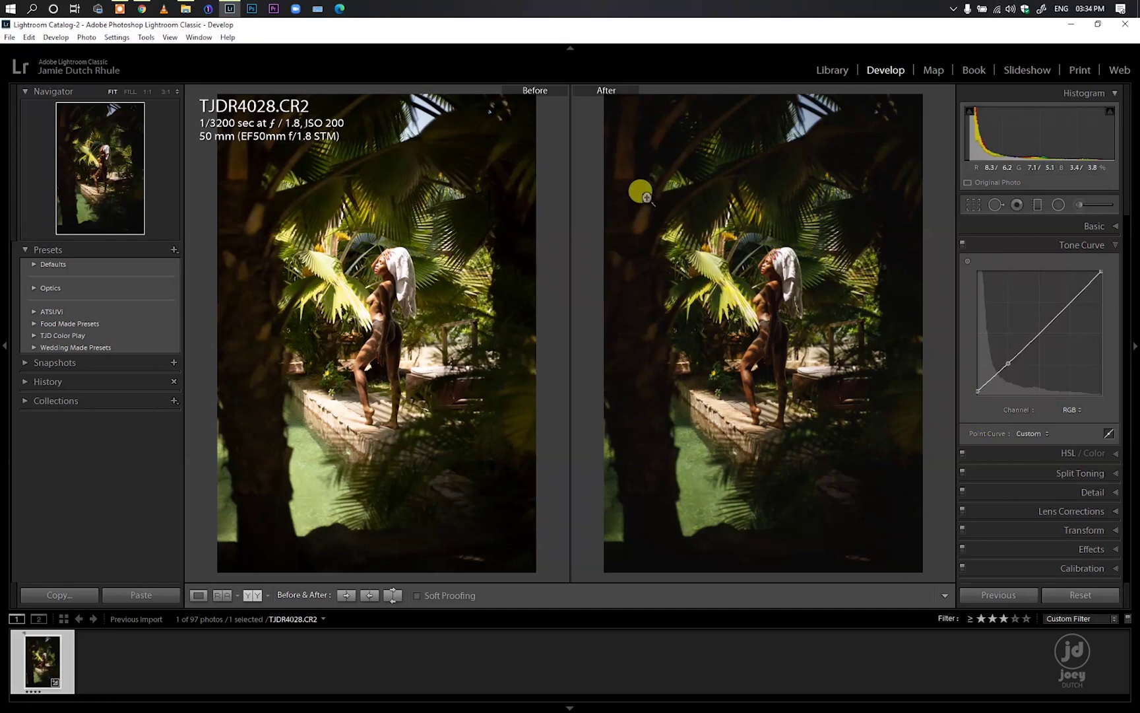
{"action": "left_click", "coordinate": [1115, 246]}
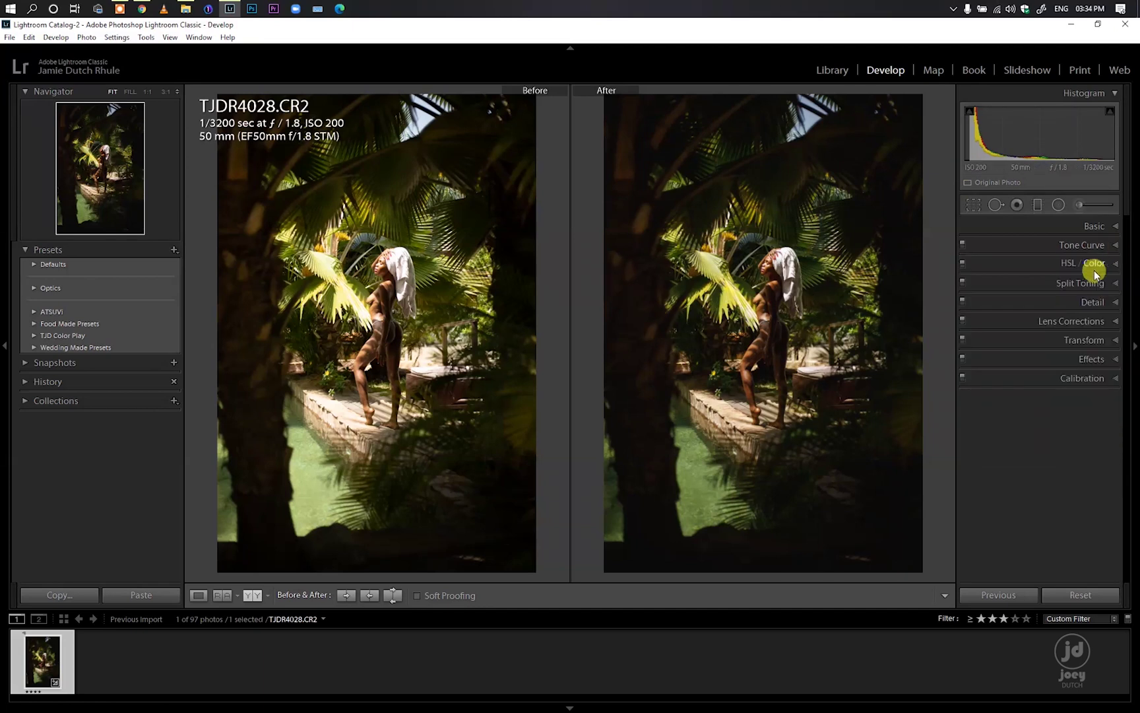
Set the HSL saturation of yellow to −50 and green to −90 to mute the foliage
{"action": "left_click", "coordinate": [1113, 263]}
{"action": "scroll", "coordinate": [1126, 315], "scroll_direction": "down", "scroll_amount": 1}
{"action": "mouse_move", "coordinate": [1125, 316]}
{"action": "left_mouse_down"}
{"action": "mouse_move", "coordinate": [1122, 348]}
{"action": "mouse_move", "coordinate": [1123, 306]}
{"action": "mouse_move", "coordinate": [1121, 337]}
{"action": "left_mouse_up"}
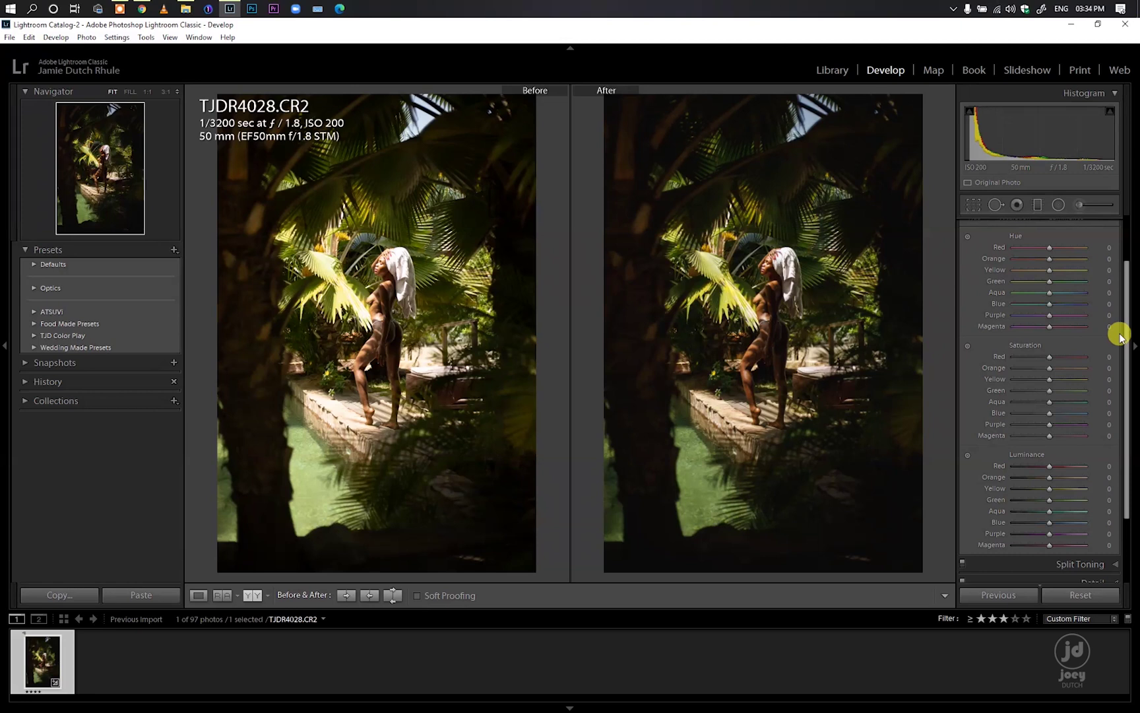
{"action": "scroll", "coordinate": [1125, 333], "scroll_direction": "up", "scroll_amount": 2}
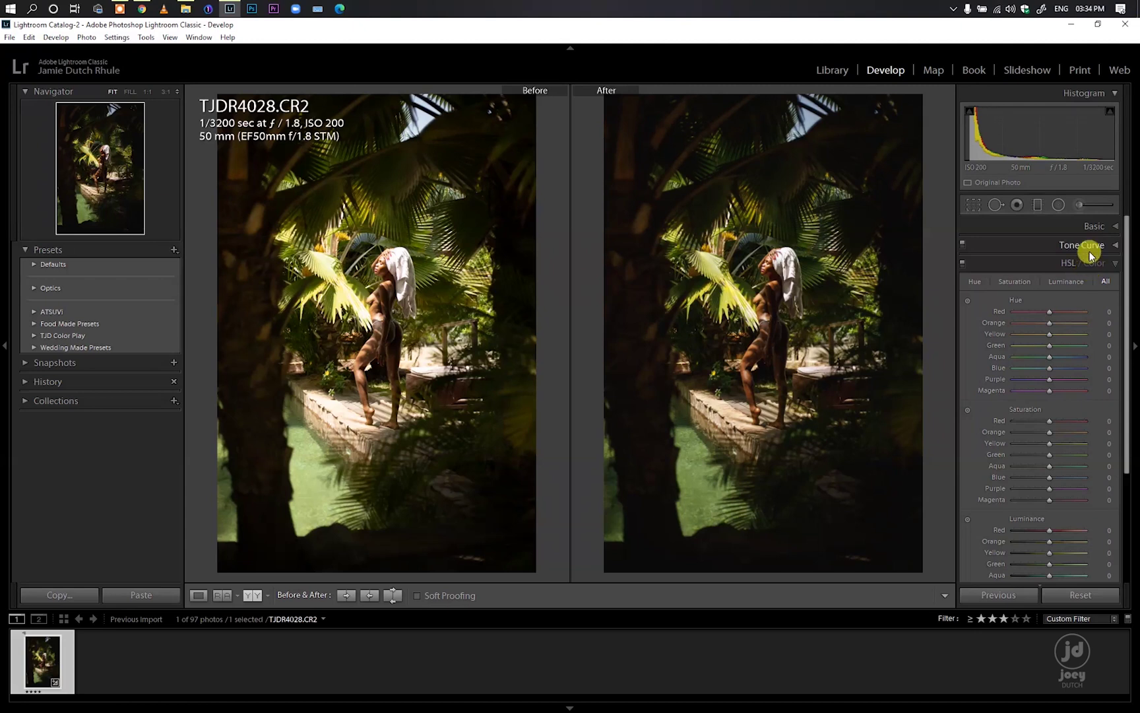
{"action": "left_click_drag", "start_coordinate": [1125, 293], "coordinate": [1112, 365]}
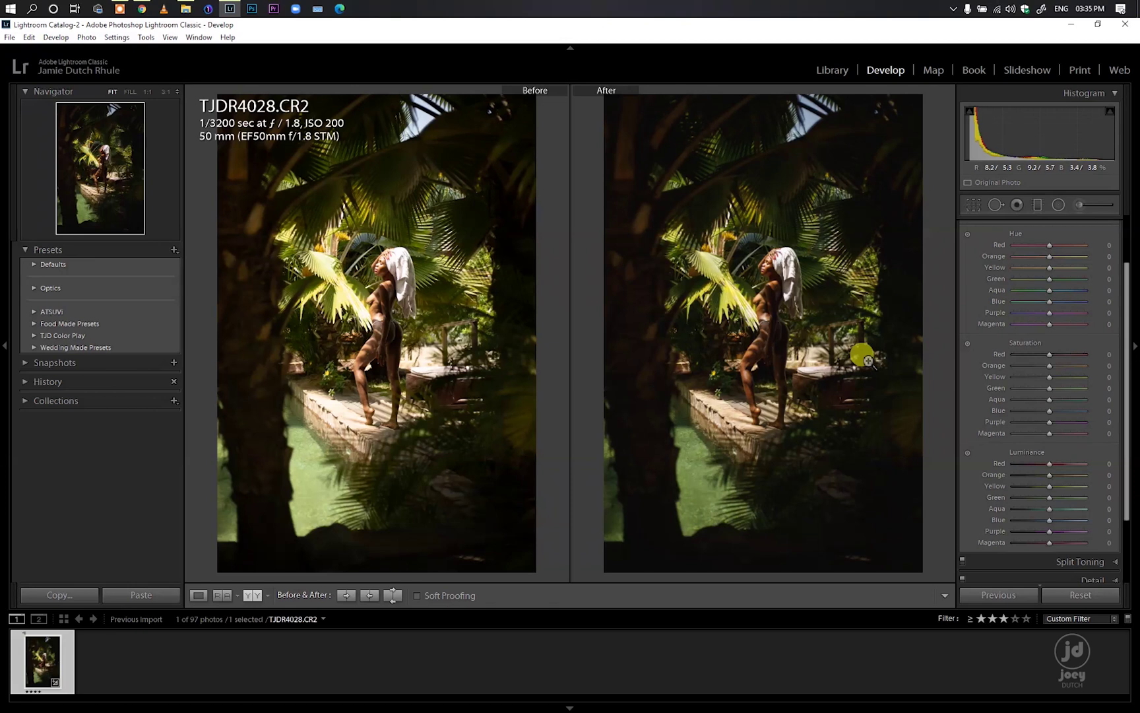
{"action": "left_click_drag", "start_coordinate": [1049, 377], "coordinate": [1032, 378]}
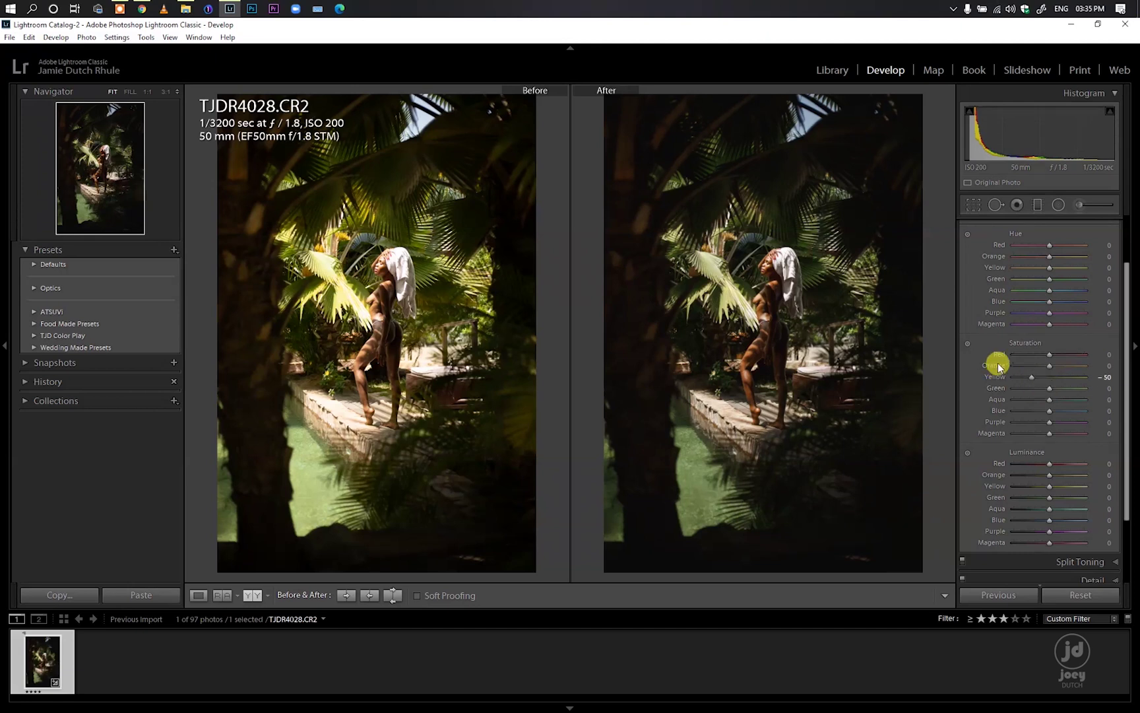
{"action": "left_click", "coordinate": [1026, 388]}
{"action": "left_click_drag", "start_coordinate": [1026, 389], "coordinate": [1020, 391]}
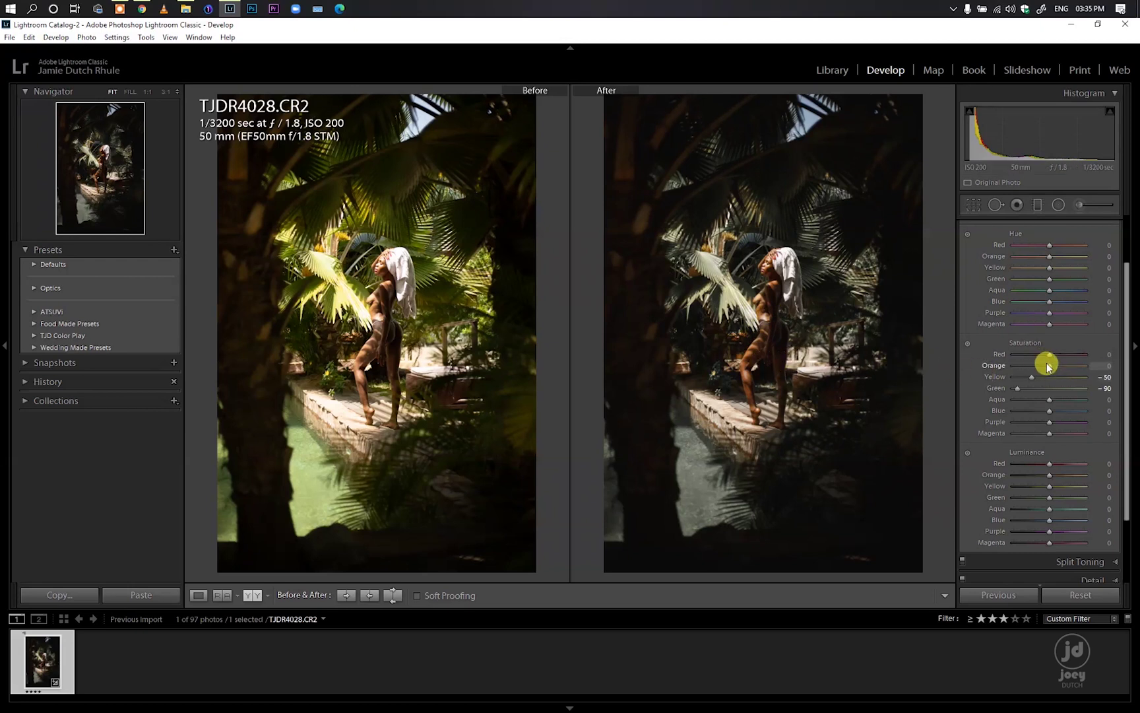
Reduce the orange saturation to −24 and the red saturation to −68, checking the skin tones up close
{"action": "left_click_drag", "start_coordinate": [1045, 368], "coordinate": [1038, 368]}
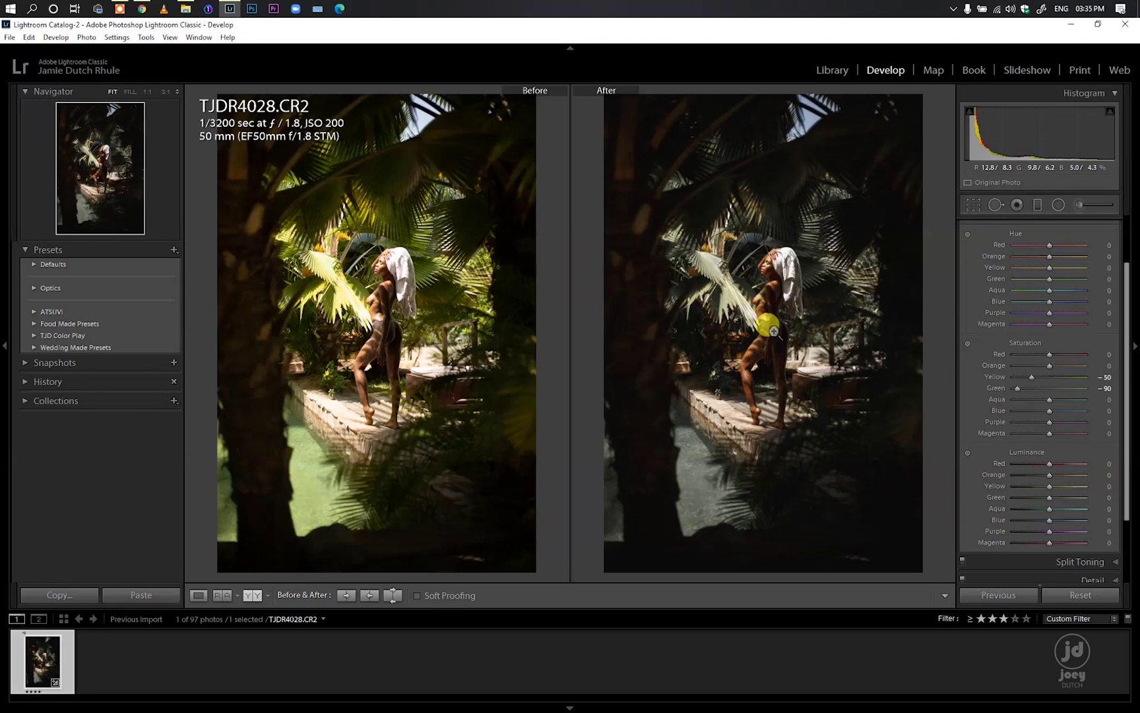
{"action": "left_click_drag", "start_coordinate": [1039, 368], "coordinate": [1040, 369]}
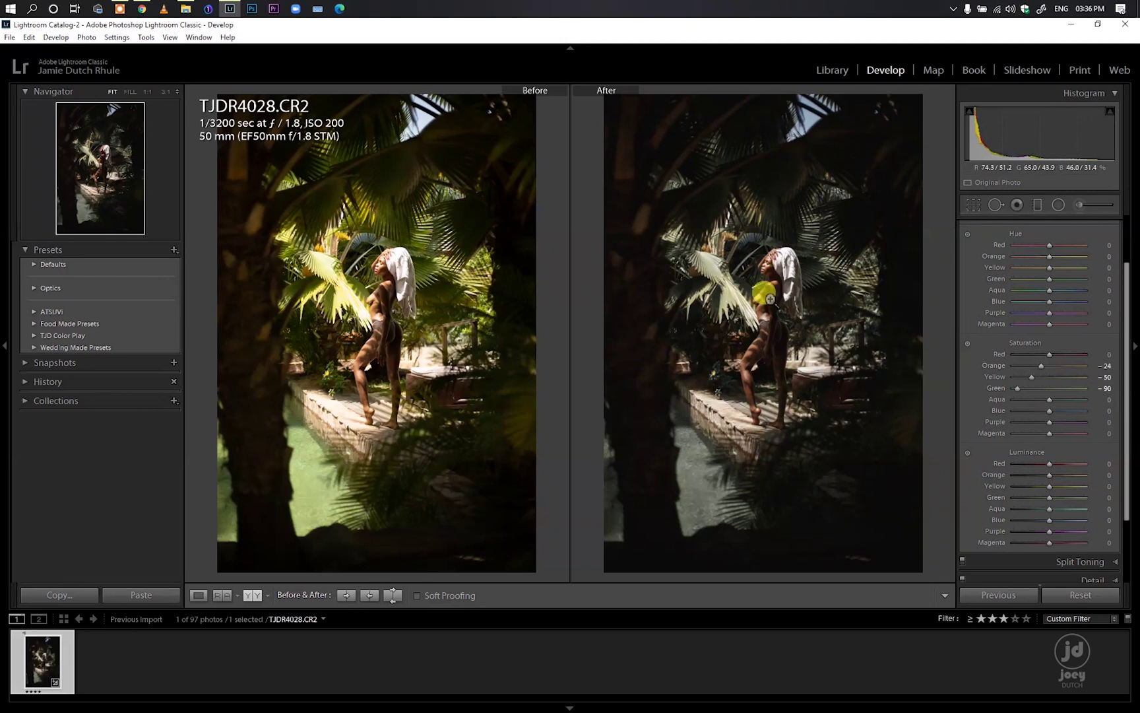
{"action": "left_click", "coordinate": [753, 277]}
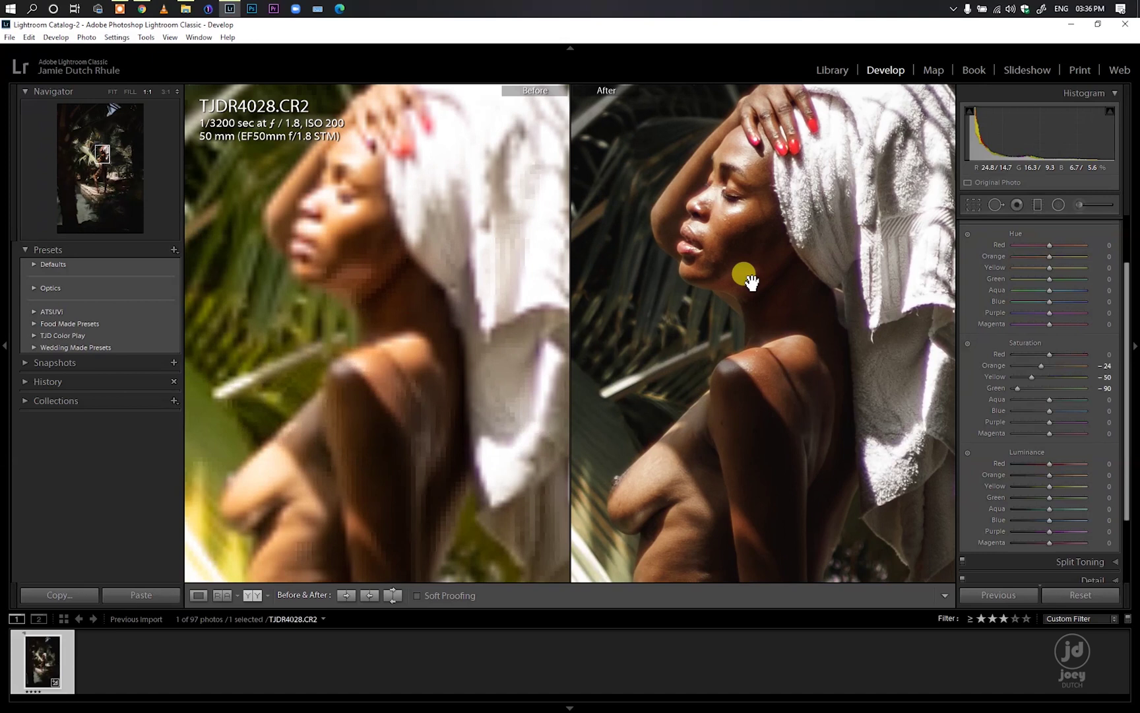
{"action": "left_click", "coordinate": [1028, 355]}
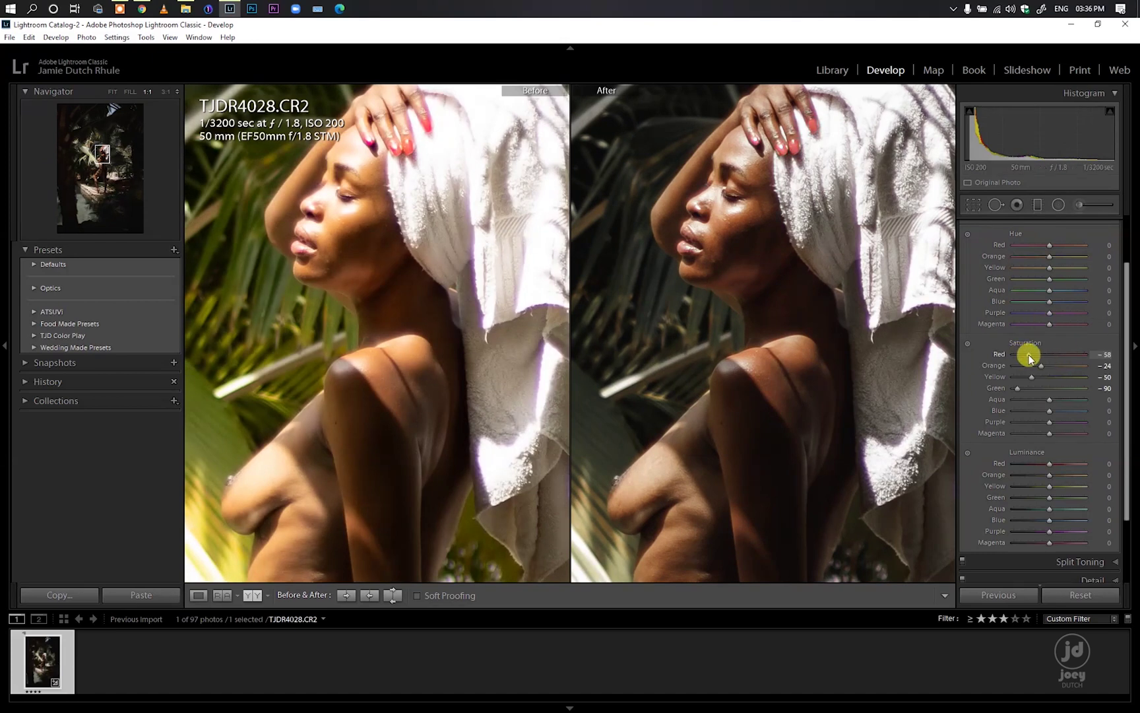
{"action": "left_click_drag", "start_coordinate": [1027, 354], "coordinate": [1024, 354]}
{"action": "left_click", "coordinate": [700, 377]}
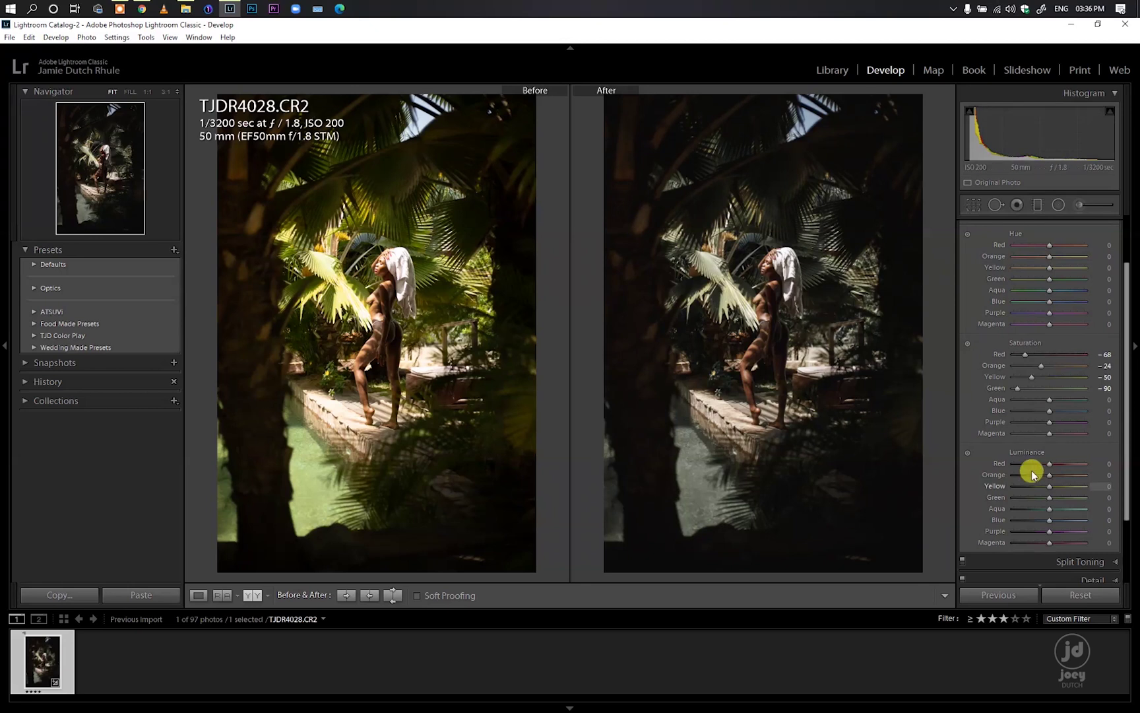
Set the blue saturation to −100 and the blue luminance to +92
{"action": "left_click_drag", "start_coordinate": [1017, 409], "coordinate": [977, 417]}
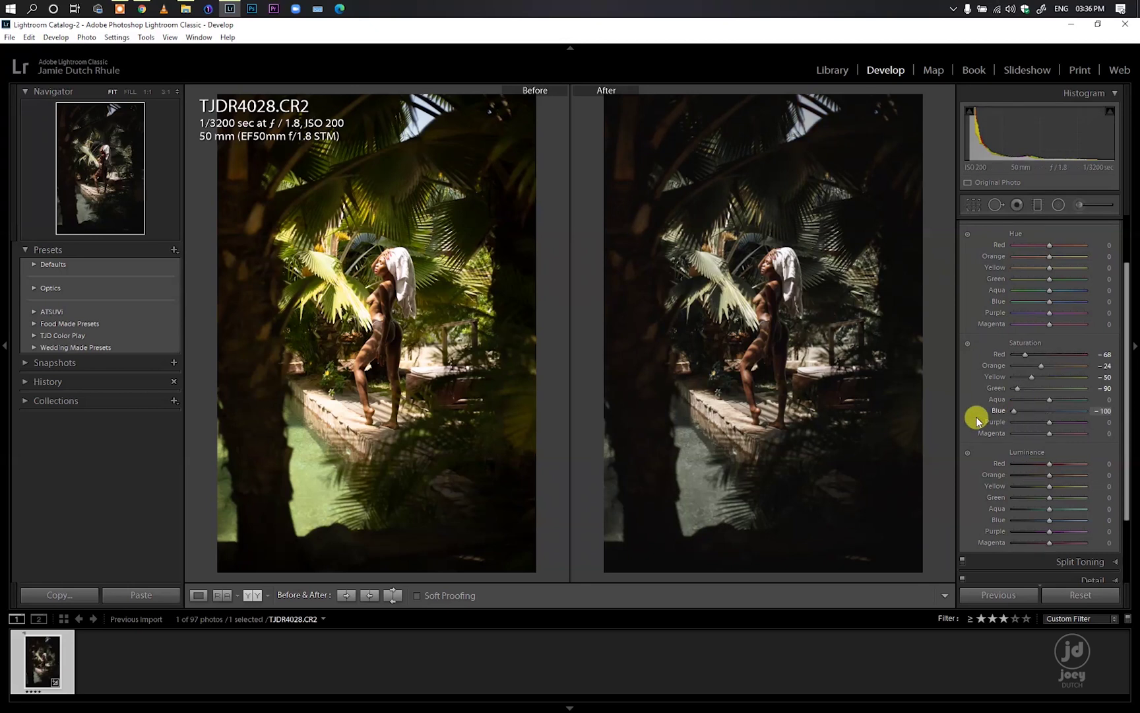
{"action": "left_click", "coordinate": [789, 267]}
{"action": "left_click_drag", "start_coordinate": [739, 234], "coordinate": [779, 297]}
{"action": "left_click_drag", "start_coordinate": [1050, 519], "coordinate": [1083, 521]}
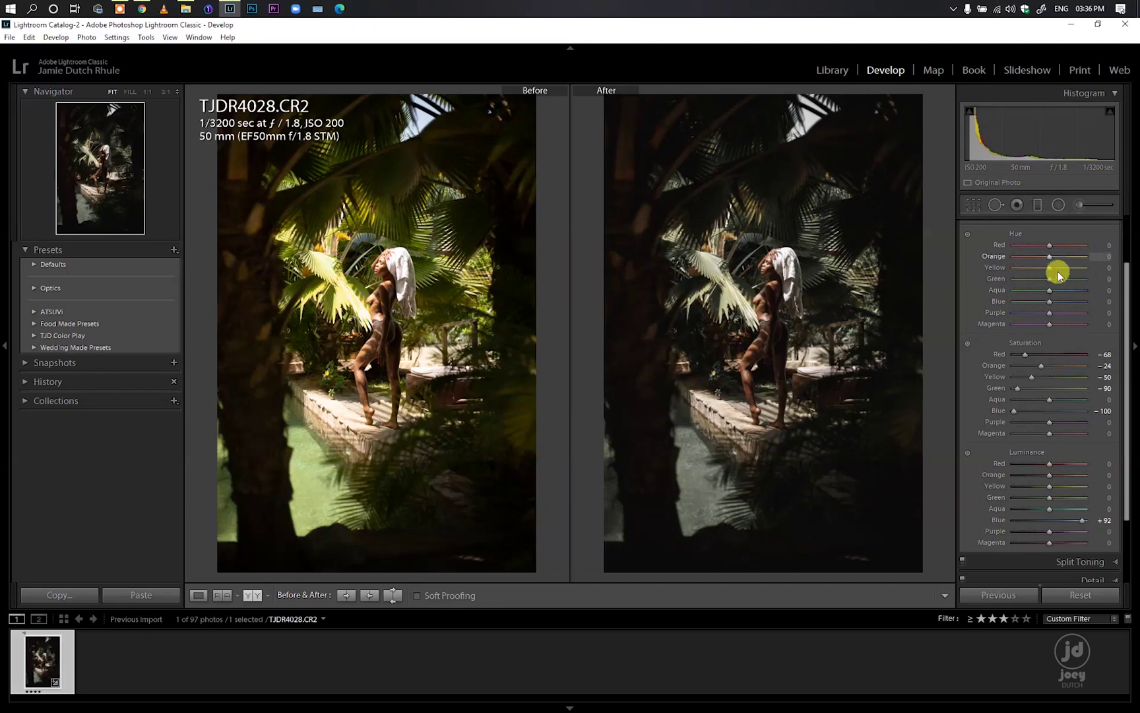
Shift the HSL hues to orange −8, yellow −37, green −20 and blue −65
{"action": "left_click_drag", "start_coordinate": [1051, 273], "coordinate": [1041, 273]}
{"action": "mouse_move", "coordinate": [1037, 270]}
{"action": "left_mouse_down"}
{"action": "mouse_move", "coordinate": [1047, 276]}
{"action": "mouse_move", "coordinate": [1032, 274]}
{"action": "left_mouse_up"}
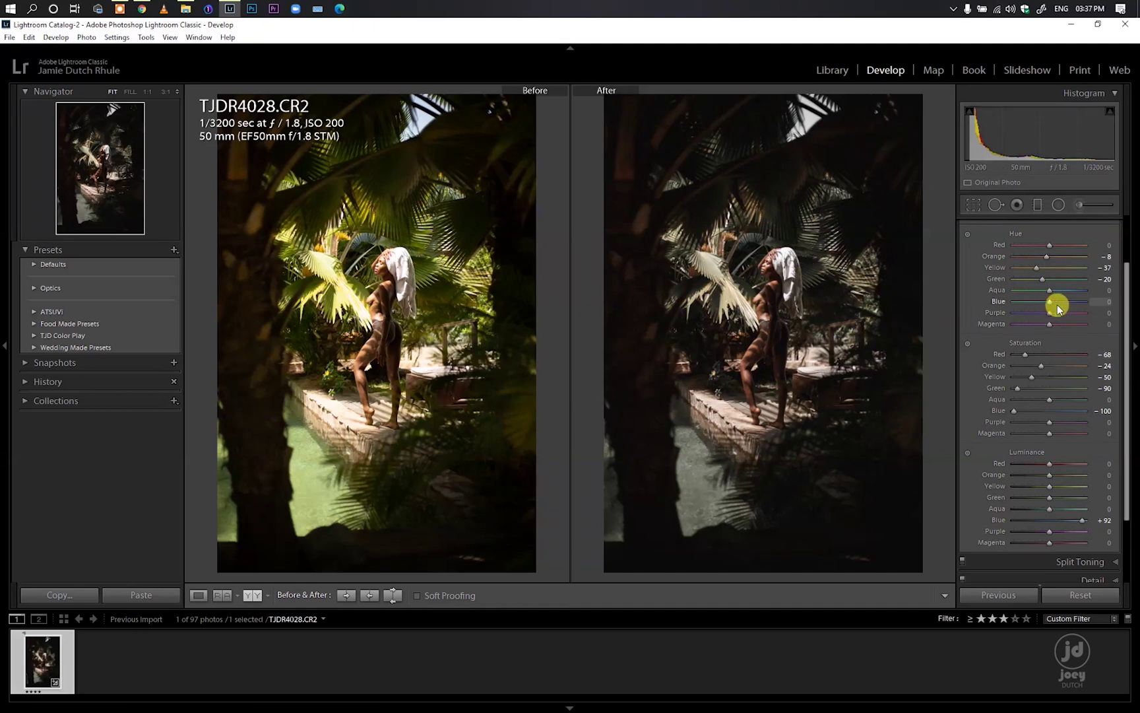
{"action": "left_click", "coordinate": [1027, 302]}
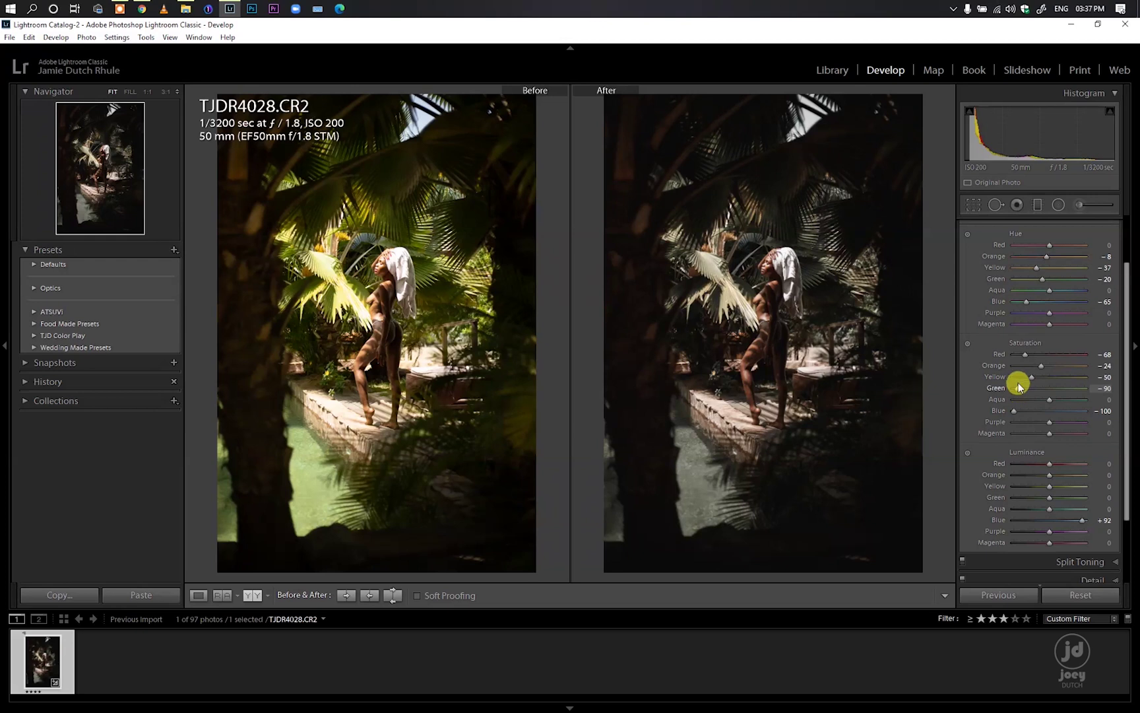
Try the yellow saturation and the yellow hue at −100, and undo both changes
{"action": "left_click_drag", "start_coordinate": [1015, 379], "coordinate": [987, 376]}
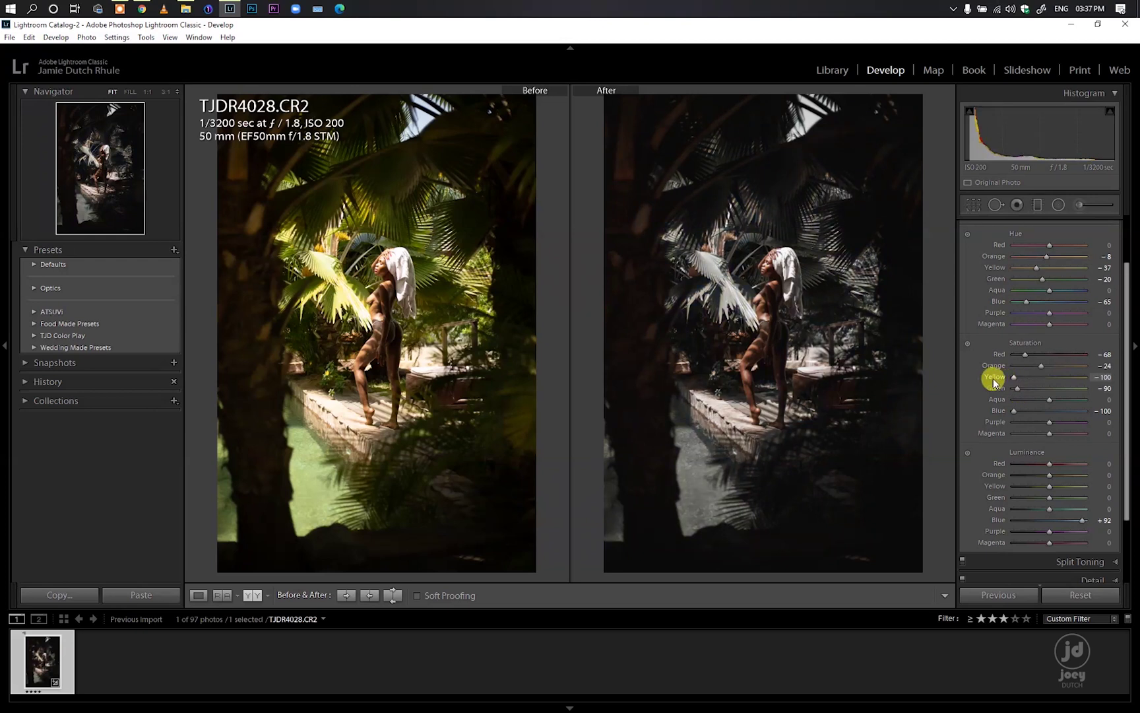
{"action": "left_click_drag", "start_coordinate": [1014, 272], "coordinate": [1013, 273]}
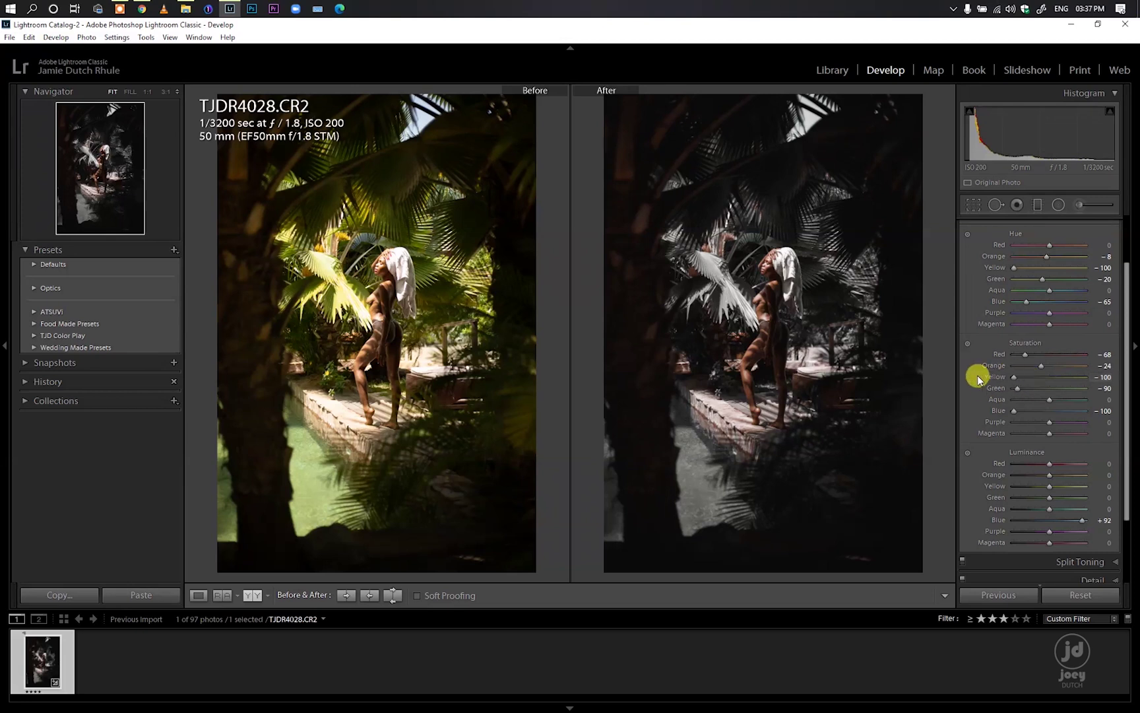
{"action": "key", "text": "ctrl+z"}
{"action": "key", "text": "ctrl+z"}
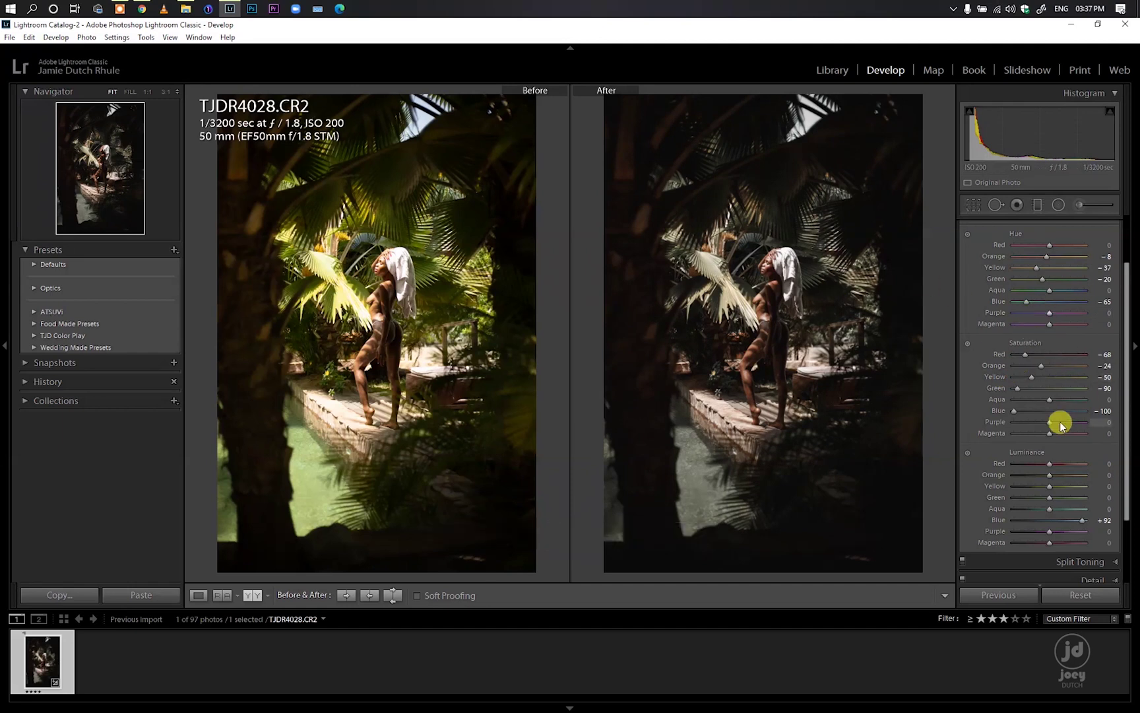
Set the luminance of red to +20, orange to −50, yellow to −47 and green to −37, and close the HSL adjustments
{"action": "left_click_drag", "start_coordinate": [1124, 379], "coordinate": [1124, 421]}
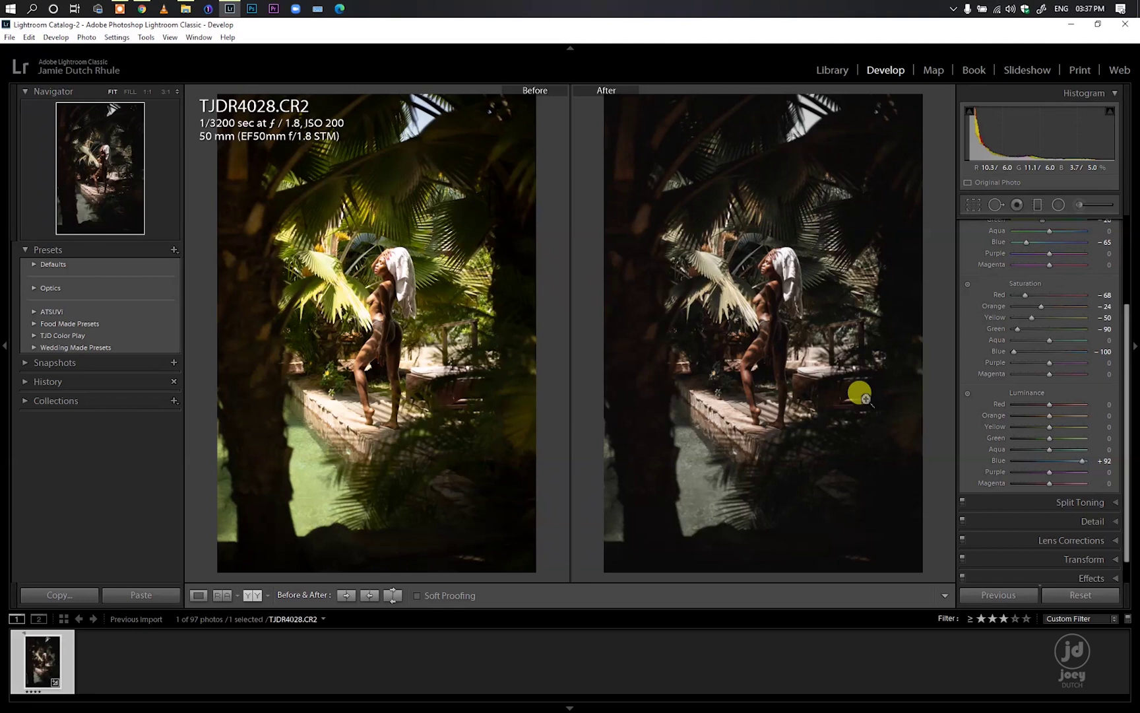
{"action": "left_click", "coordinate": [1031, 416]}
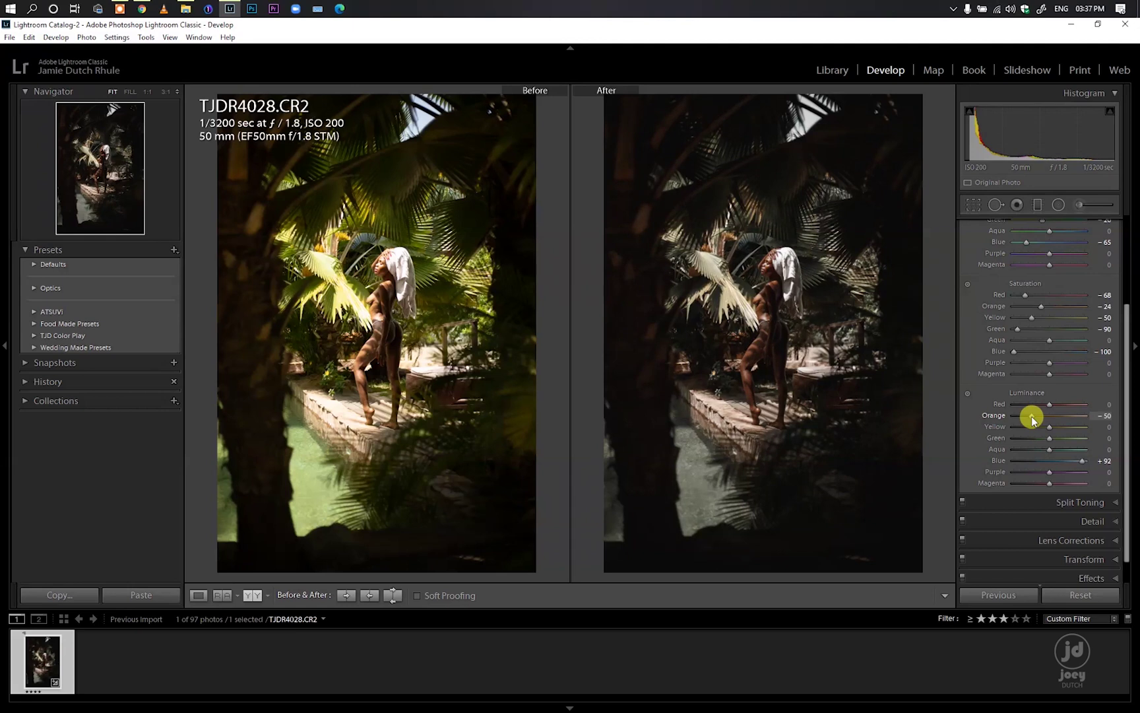
{"action": "left_click", "coordinate": [1032, 404]}
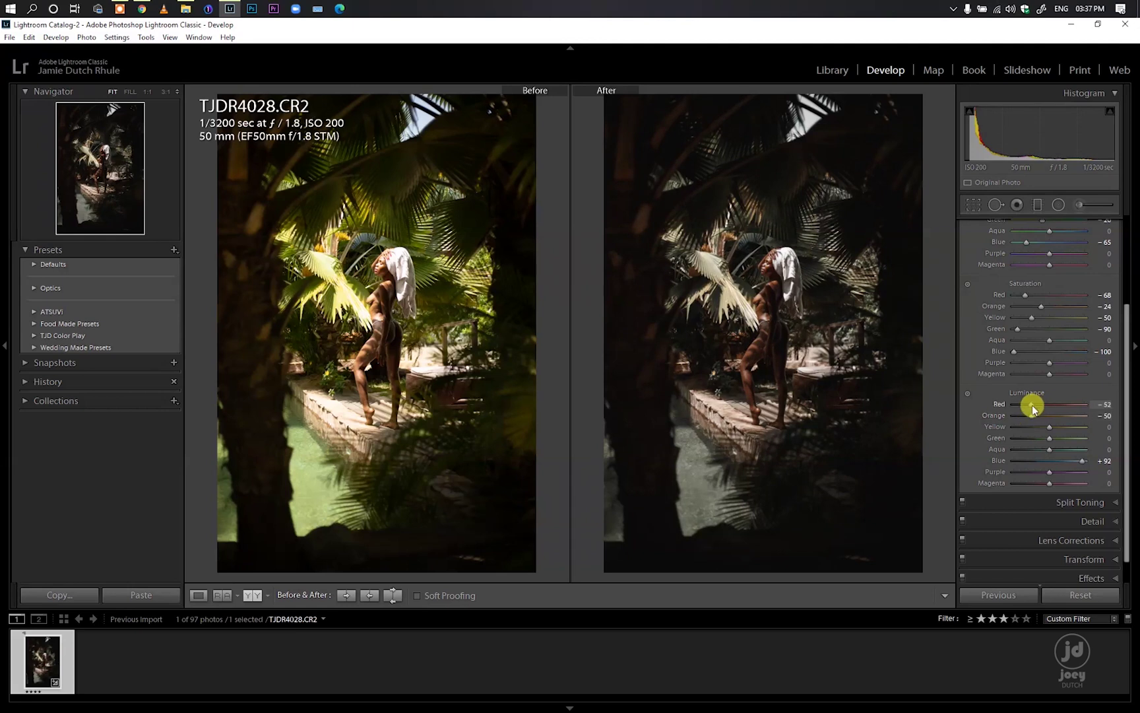
{"action": "left_click_drag", "start_coordinate": [1045, 409], "coordinate": [1057, 413]}
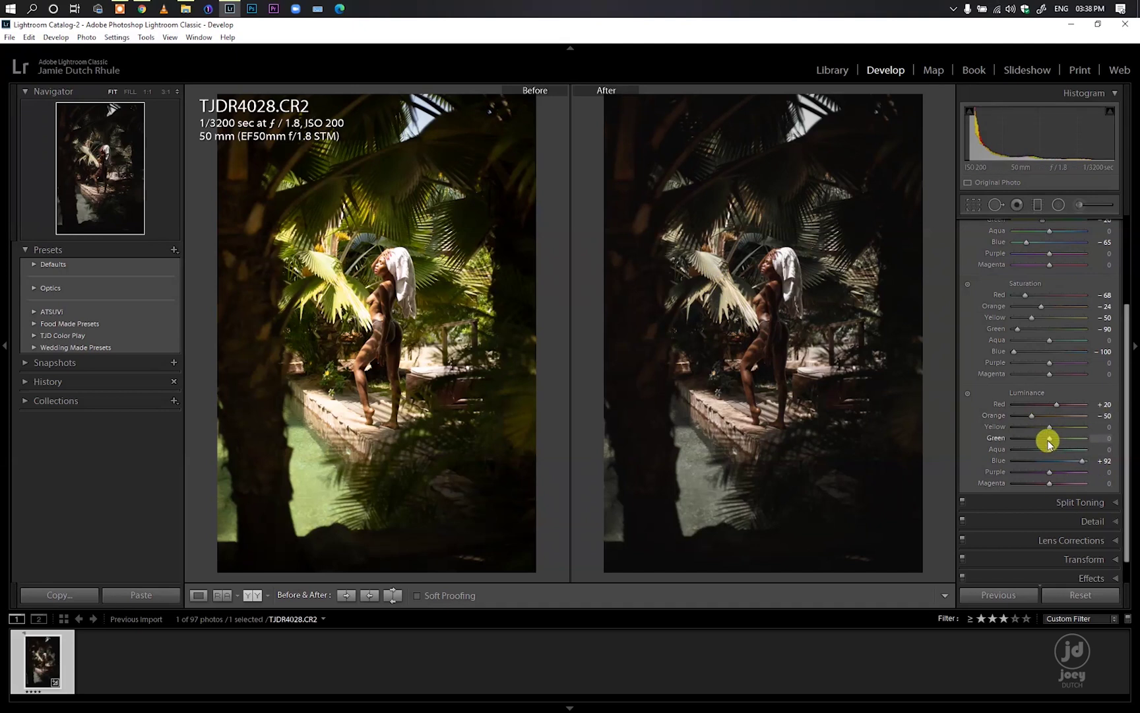
{"action": "mouse_move", "coordinate": [1048, 441]}
{"action": "left_mouse_down"}
{"action": "mouse_move", "coordinate": [1012, 440]}
{"action": "mouse_move", "coordinate": [1089, 440]}
{"action": "mouse_move", "coordinate": [1036, 443]}
{"action": "mouse_move", "coordinate": [1045, 423]}
{"action": "mouse_move", "coordinate": [1019, 428]}
{"action": "mouse_move", "coordinate": [1034, 432]}
{"action": "left_mouse_up"}
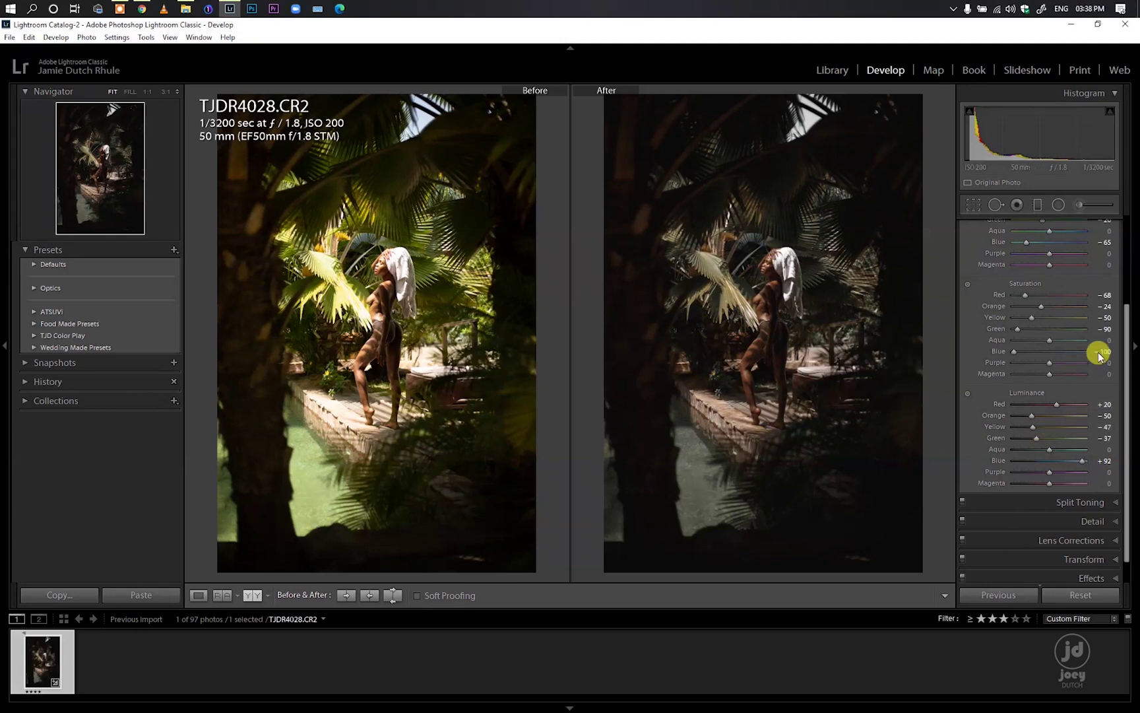
{"action": "left_click_drag", "start_coordinate": [1124, 364], "coordinate": [1128, 247]}
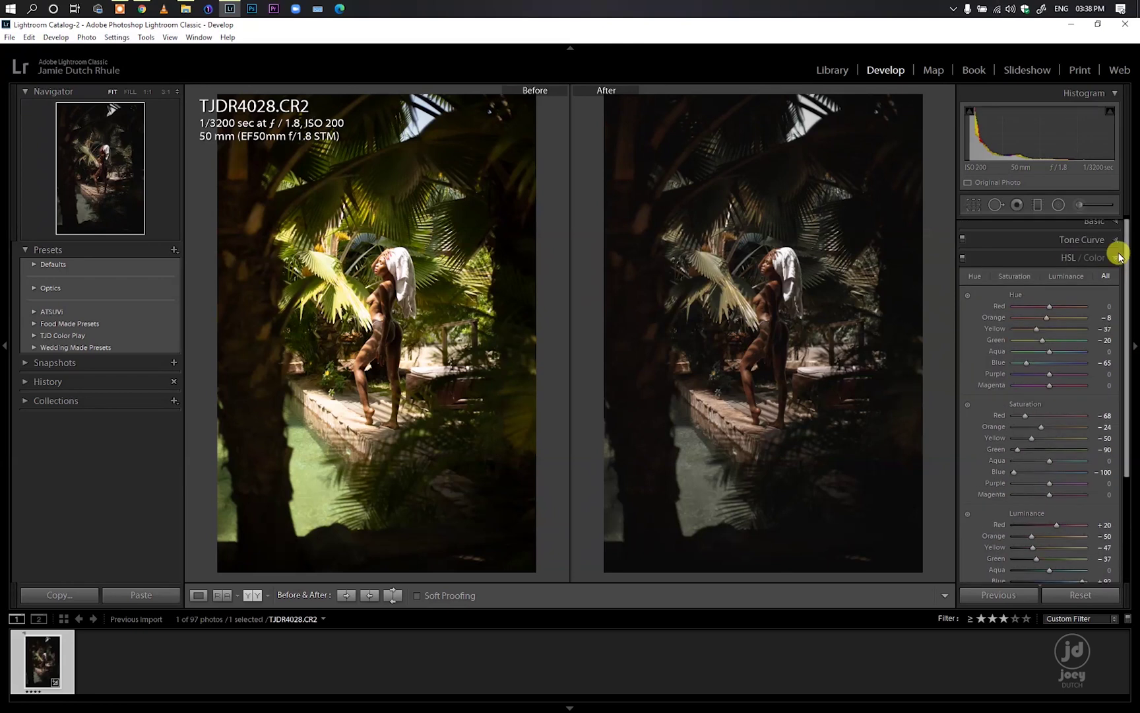
{"action": "left_click", "coordinate": [1033, 264]}
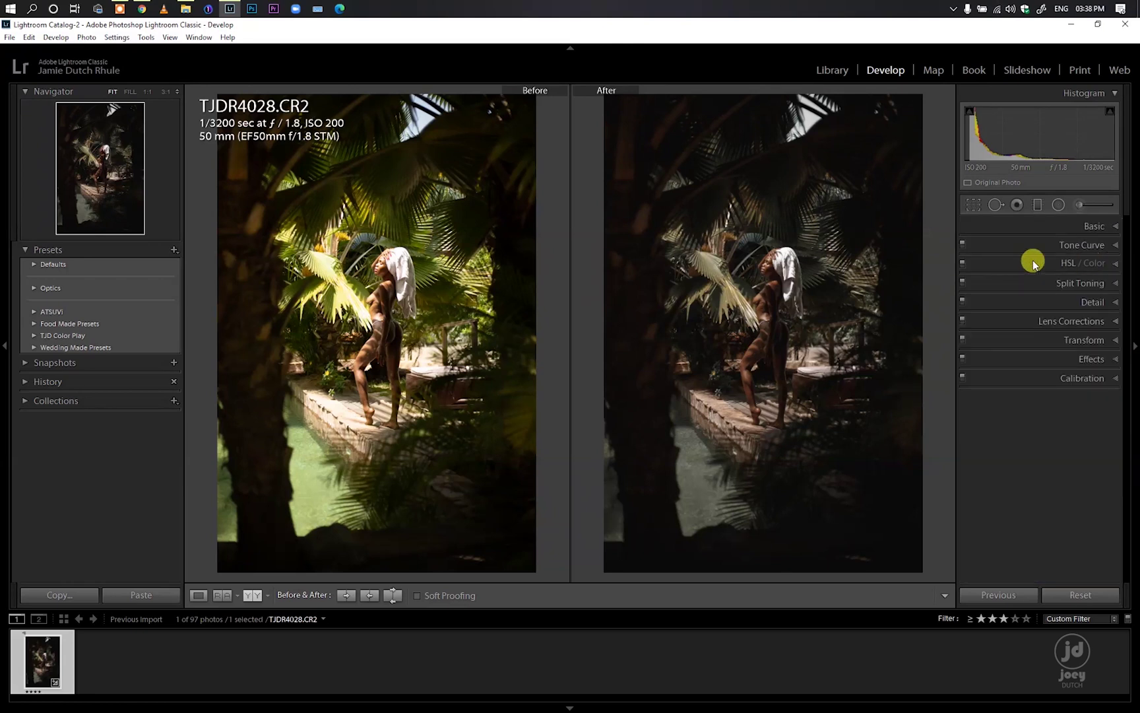
Compare the photo's colors with the HSL adjustments disabled and enabled, leaving them enabled
{"action": "left_click", "coordinate": [962, 264]}
{"action": "left_click", "coordinate": [962, 264]}
{"action": "left_click", "coordinate": [962, 264]}
{"action": "left_click", "coordinate": [962, 264]}
{"action": "left_click", "coordinate": [962, 264]}
{"action": "left_click", "coordinate": [961, 264]}
{"action": "left_click", "coordinate": [962, 264]}
{"action": "left_click", "coordinate": [962, 264]}
{"action": "left_click", "coordinate": [962, 264]}
{"action": "left_click", "coordinate": [962, 264]}
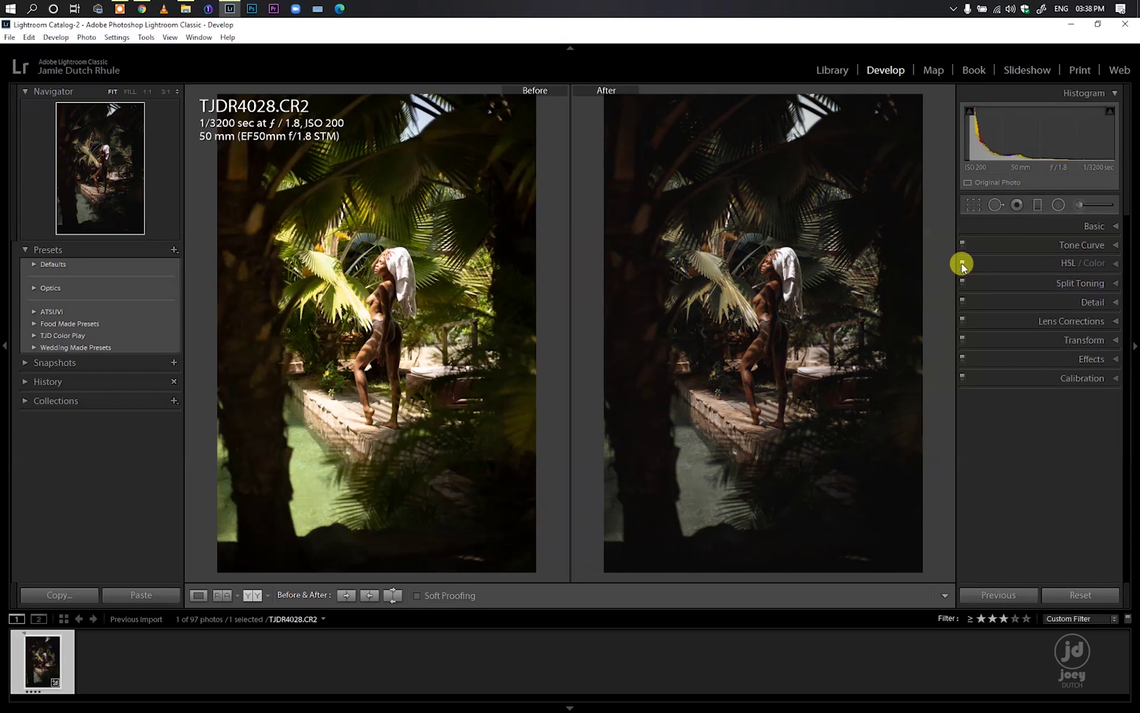
Adjust the red channel's tone curve at its midpoint, close the curve settings and toggle the curve to check its effect
{"action": "left_click", "coordinate": [1117, 249]}
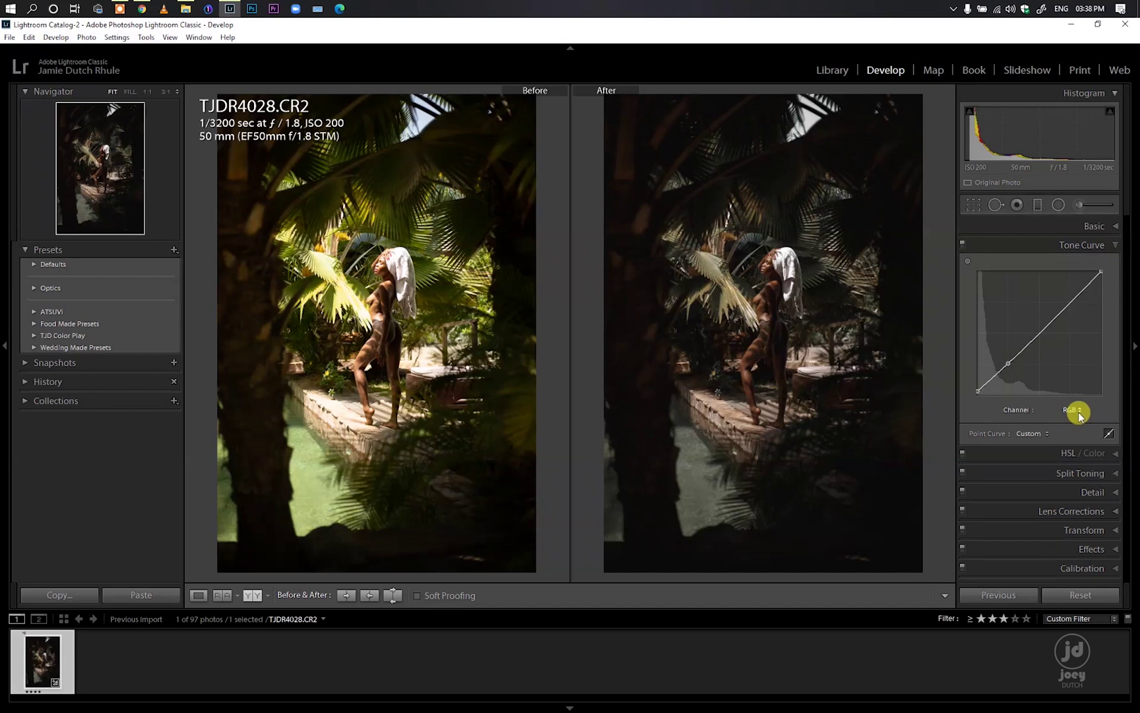
{"action": "left_click", "coordinate": [1075, 409]}
{"action": "left_click", "coordinate": [1053, 438]}
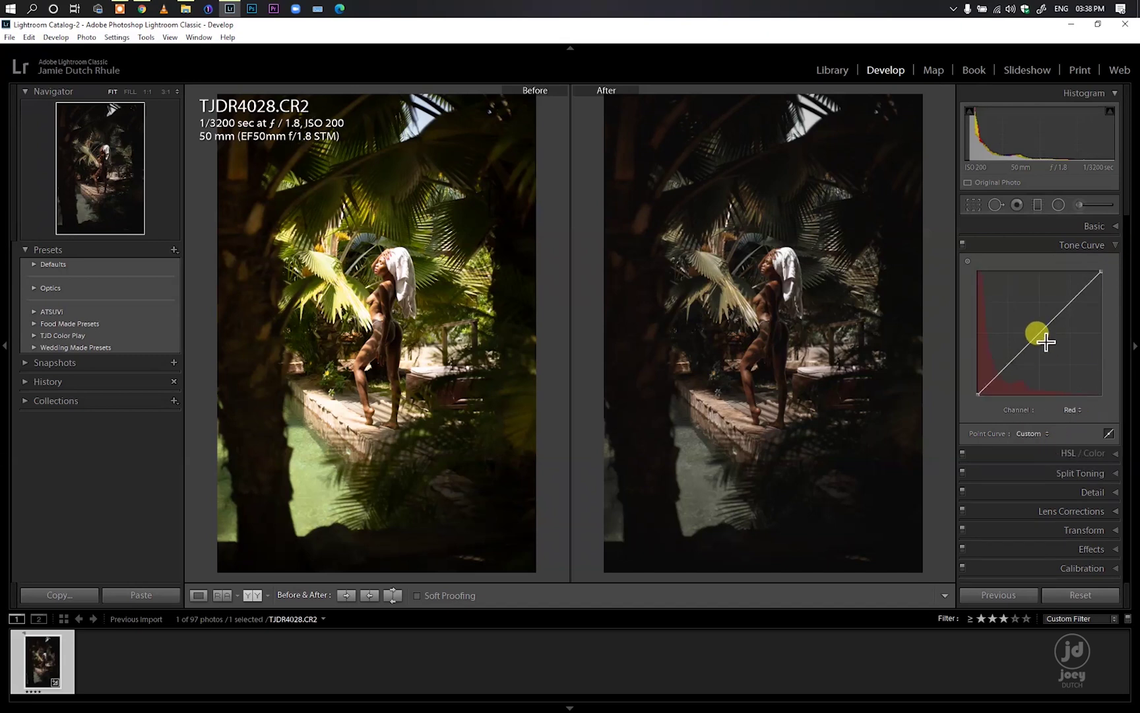
{"action": "left_click", "coordinate": [1040, 335]}
{"action": "left_click", "coordinate": [1114, 244]}
{"action": "left_click", "coordinate": [962, 245]}
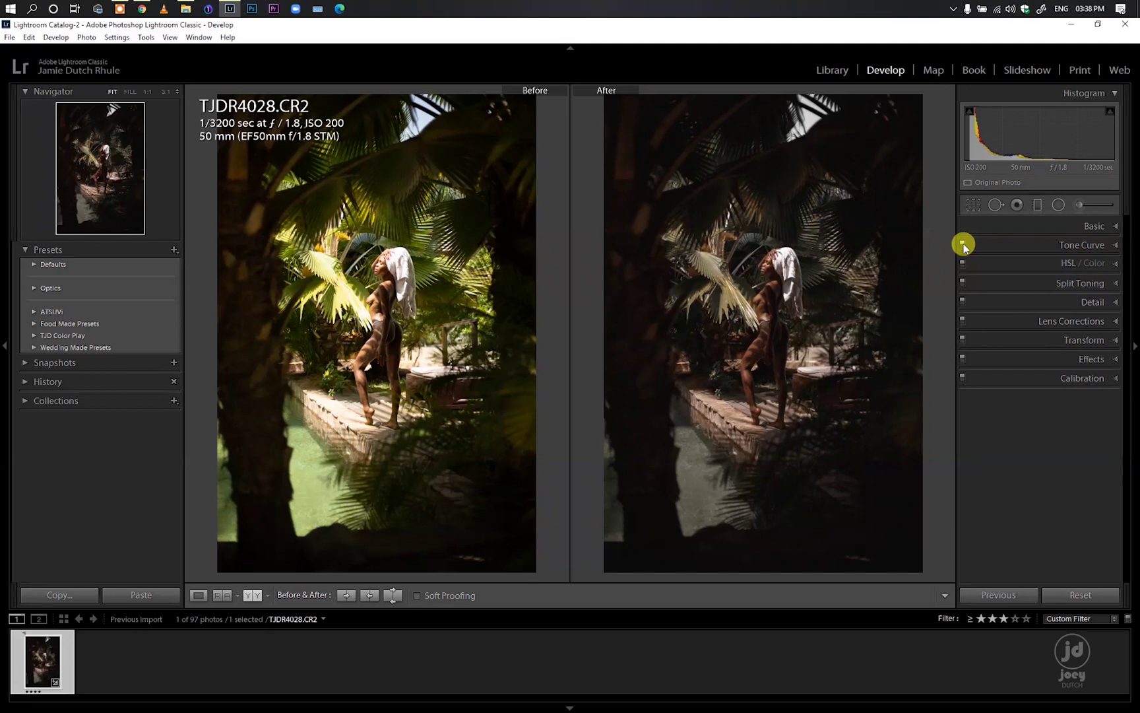
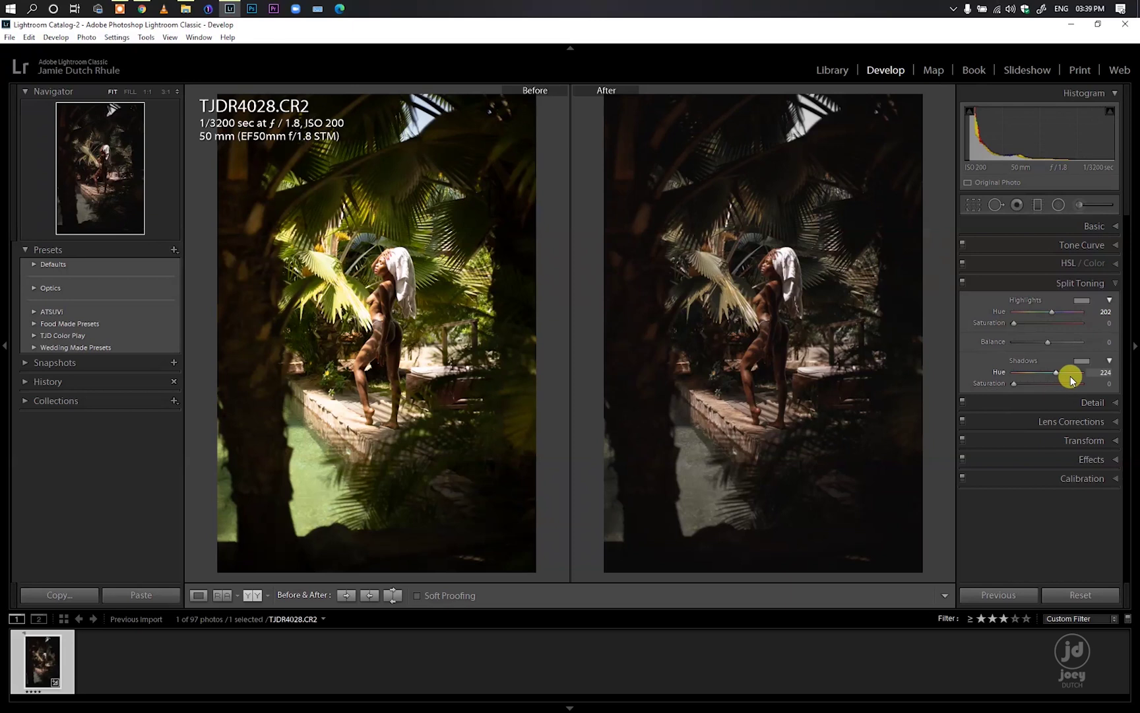
Set the split toning shadows hue to 227 and highlights saturation to 11, checking the effect on the white towel up close
{"action": "left_click_drag", "start_coordinate": [1054, 374], "coordinate": [1054, 375]}
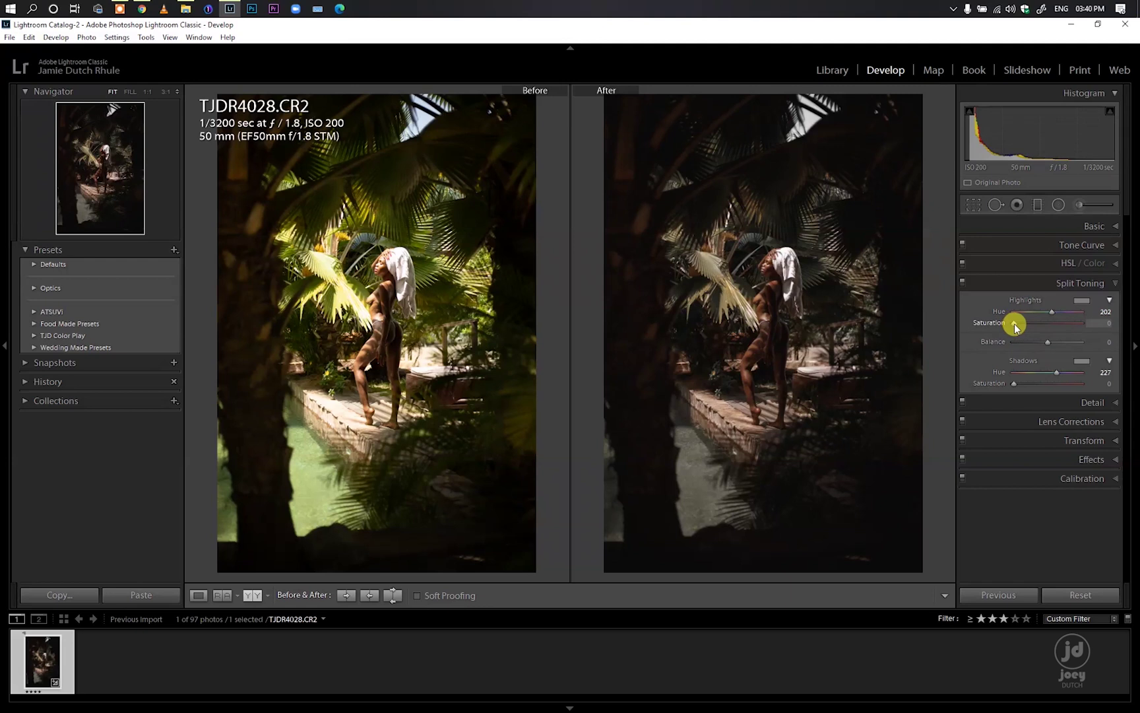
{"action": "left_click_drag", "start_coordinate": [1023, 324], "coordinate": [1002, 326]}
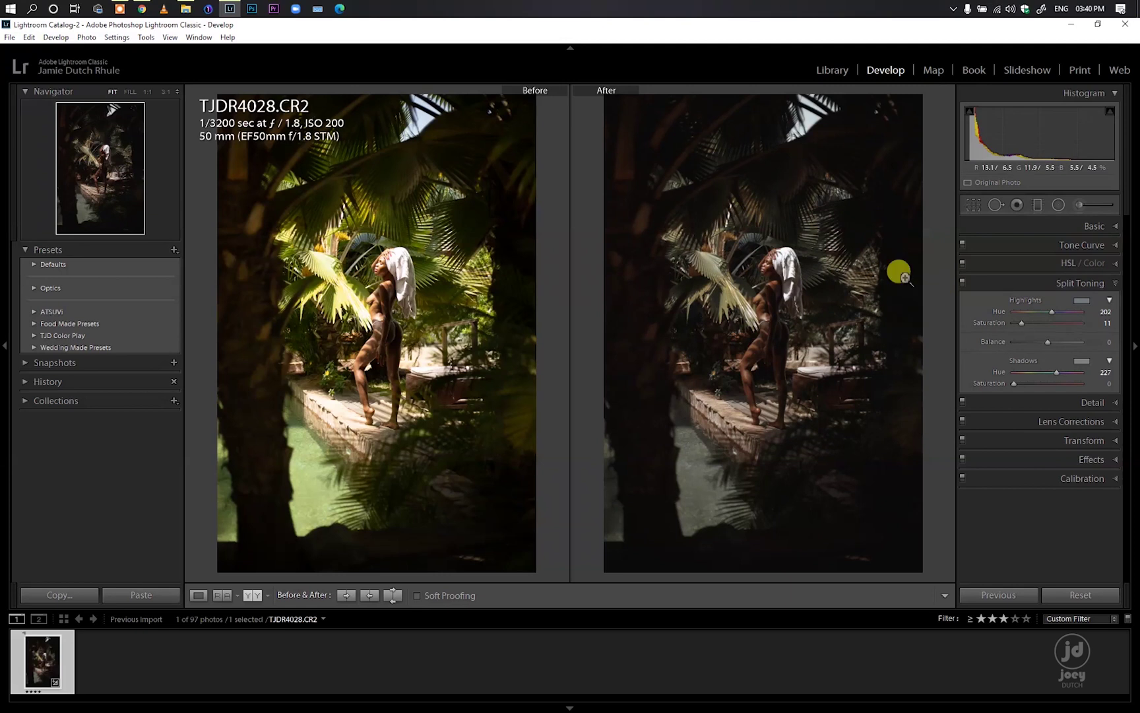
{"action": "left_click", "coordinate": [793, 278]}
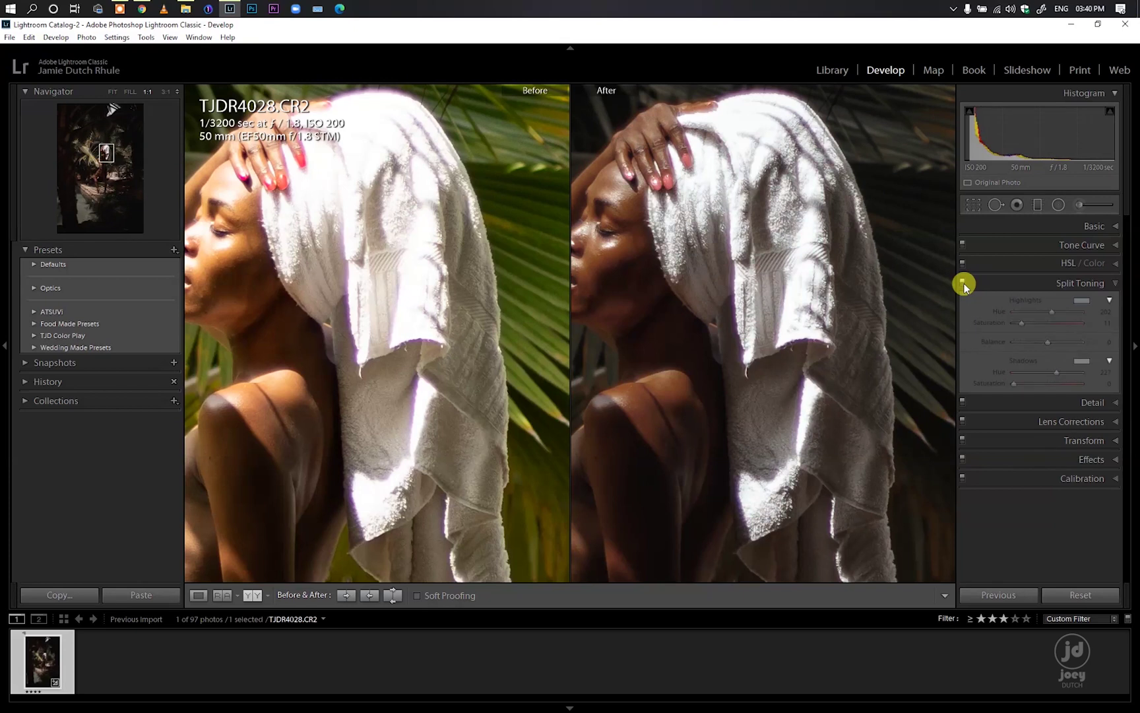
{"action": "left_click", "coordinate": [736, 291]}
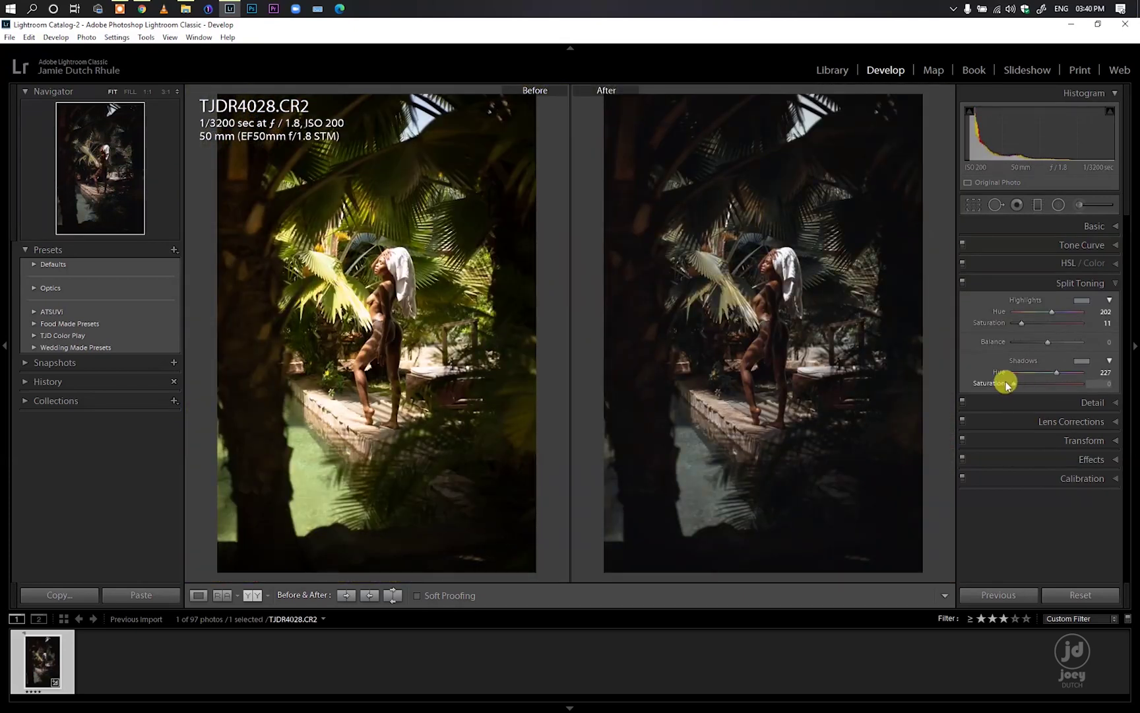
Set the split toning shadows saturation to 4 and the balance to +12, and close the Split Toning settings
{"action": "mouse_move", "coordinate": [1008, 383]}
{"action": "left_mouse_down"}
{"action": "mouse_move", "coordinate": [1035, 384]}
{"action": "mouse_move", "coordinate": [1016, 388]}
{"action": "left_mouse_up"}
{"action": "left_click", "coordinate": [1048, 343]}
{"action": "left_click_drag", "start_coordinate": [1049, 344], "coordinate": [1053, 345]}
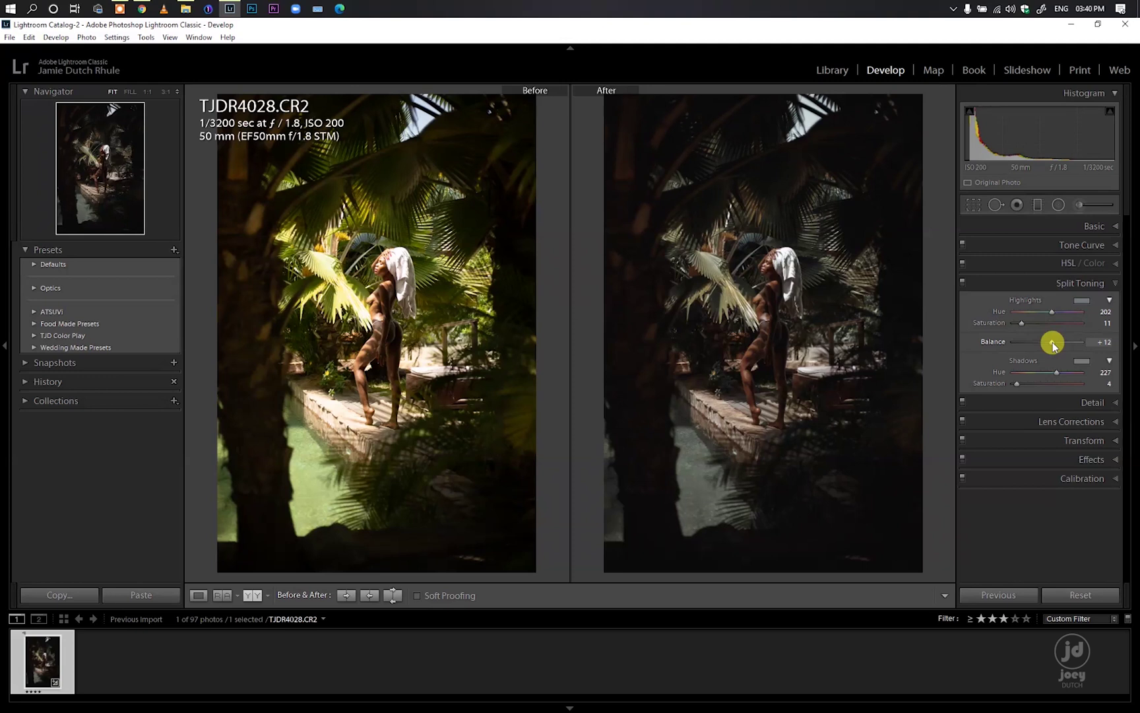
{"action": "left_click", "coordinate": [1112, 284]}
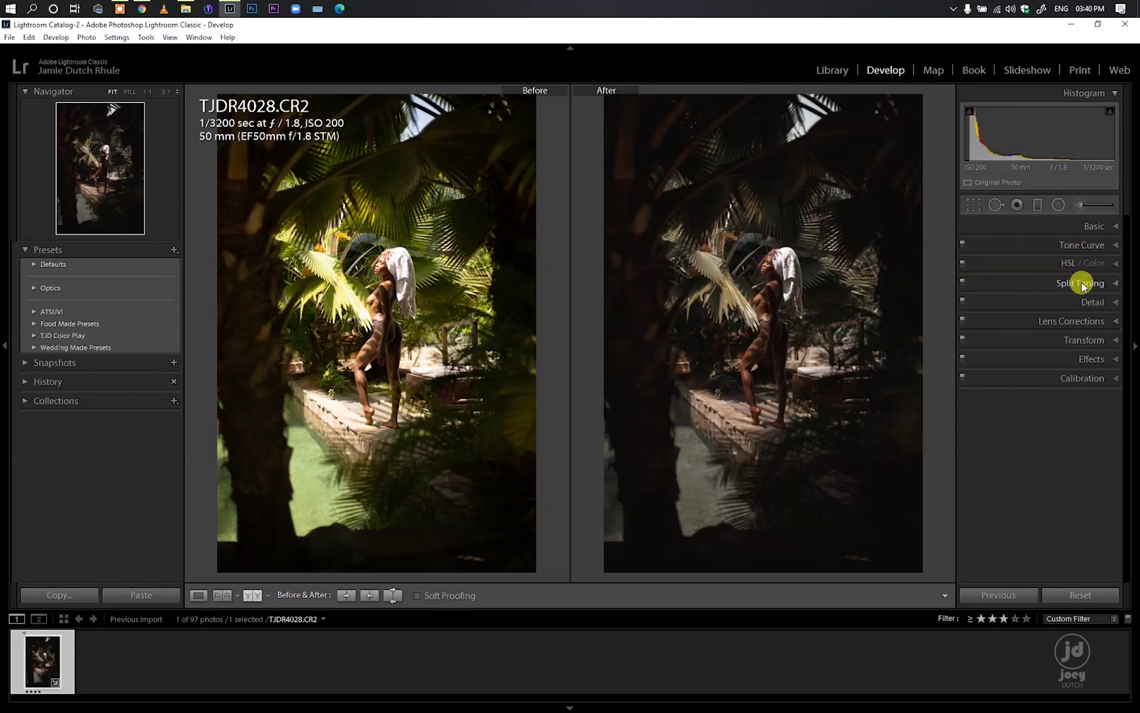
Set the split toning highlights saturation to 9 and close the Split Toning settings
{"action": "left_click", "coordinate": [1113, 285]}
{"action": "left_click_drag", "start_coordinate": [1107, 328], "coordinate": [1095, 324]}
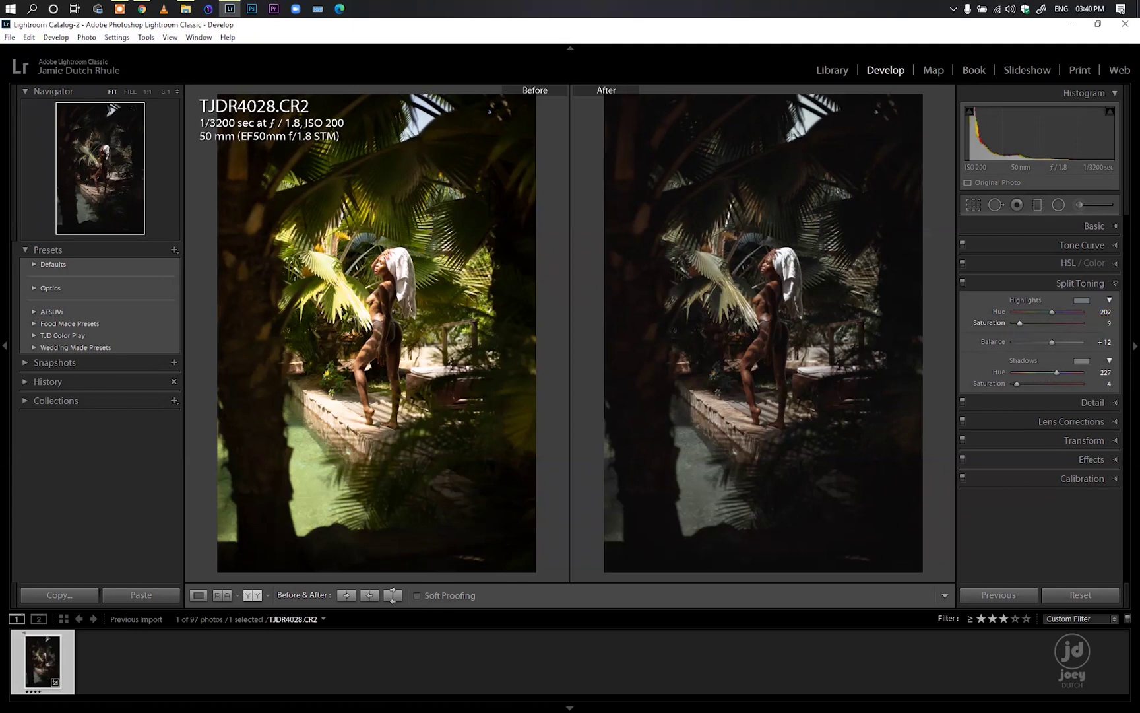
{"action": "left_click", "coordinate": [1112, 285]}
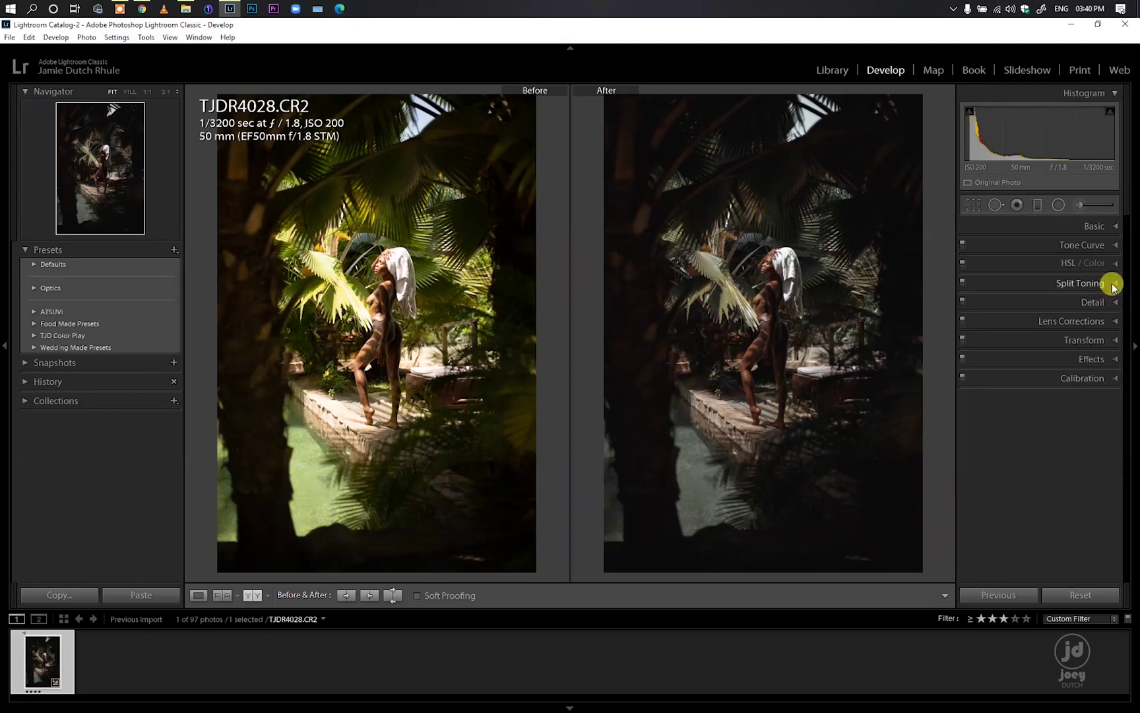
Enable the lens profile corrections and chromatic aberration removal for the photo
{"action": "left_click", "coordinate": [1113, 320]}
{"action": "left_click", "coordinate": [1019, 337]}
{"action": "left_click", "coordinate": [1015, 368]}
{"action": "left_click", "coordinate": [1015, 357]}
Set the manual purple defringe amount to 9, checking the towel up close, and close the Lens Corrections settings
{"action": "left_click", "coordinate": [1055, 338]}
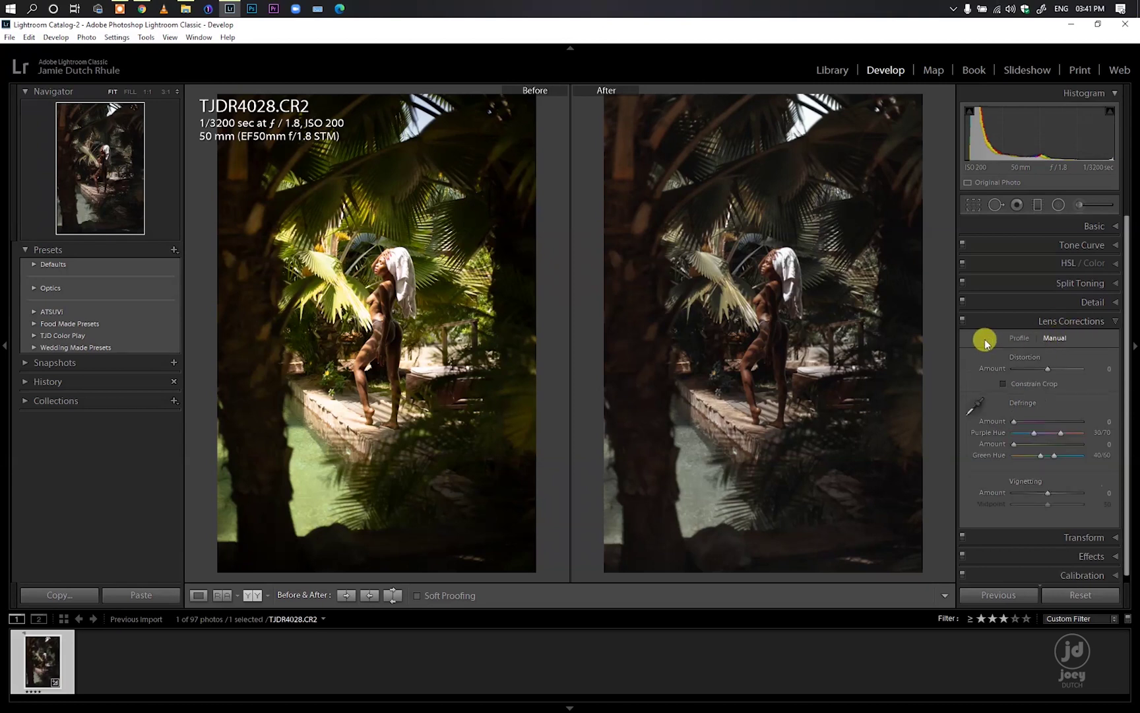
{"action": "left_click", "coordinate": [780, 270]}
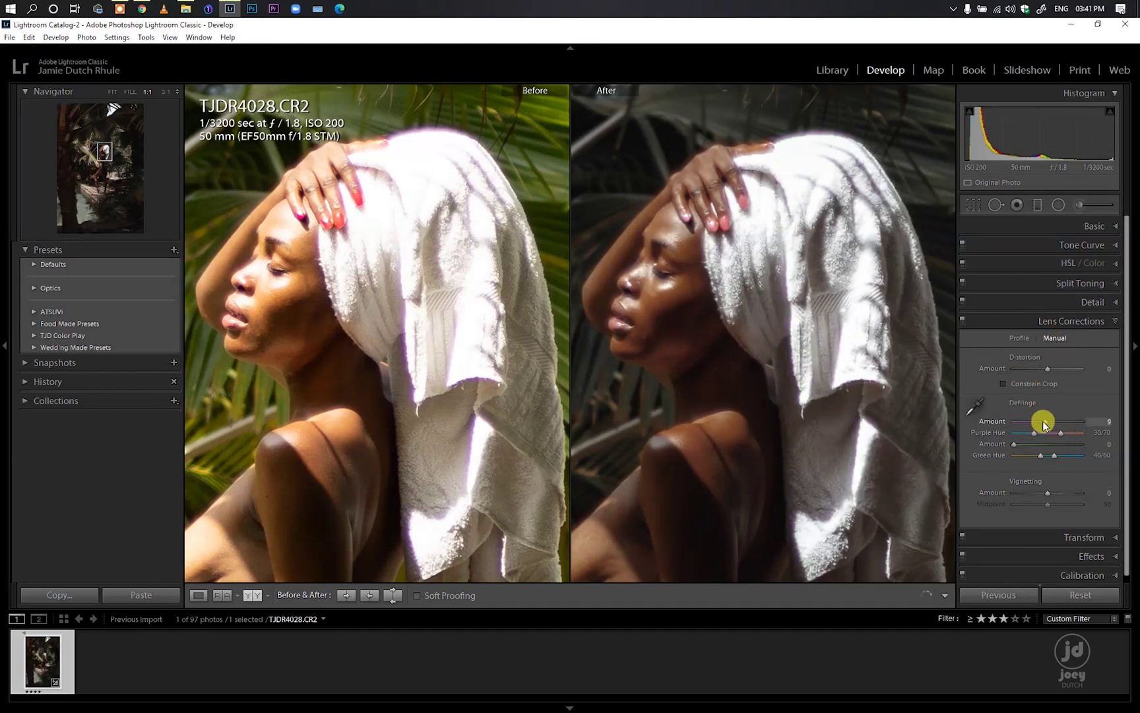
{"action": "left_click", "coordinate": [844, 272]}
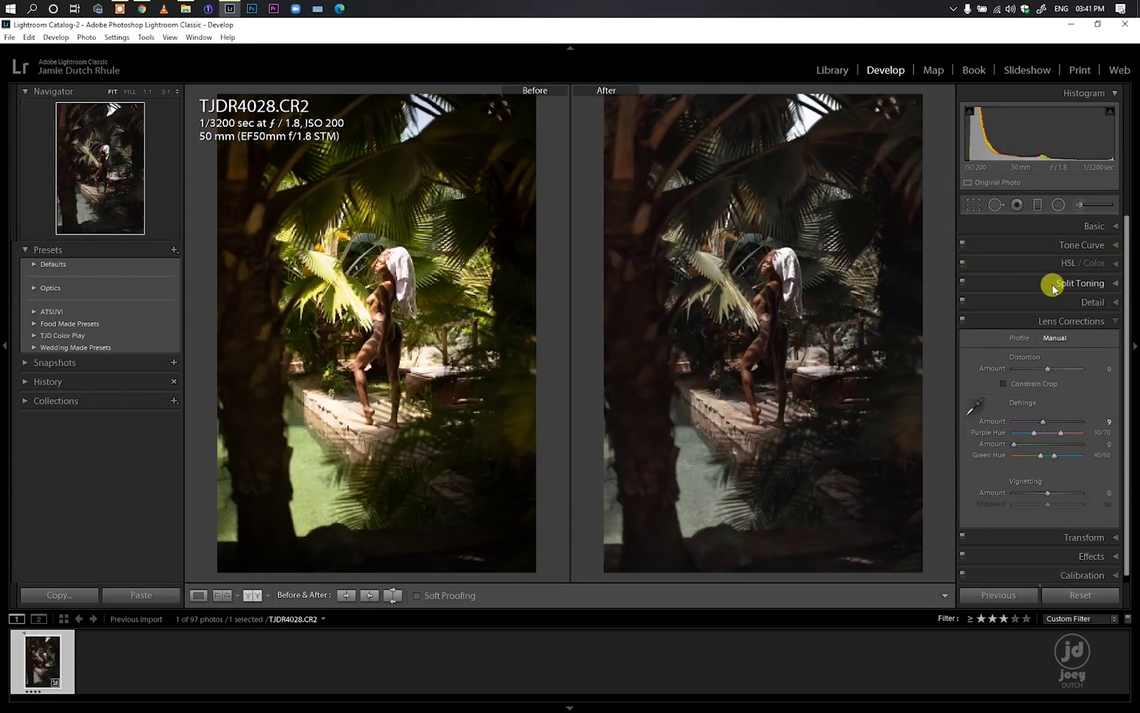
{"action": "left_click", "coordinate": [1113, 322]}
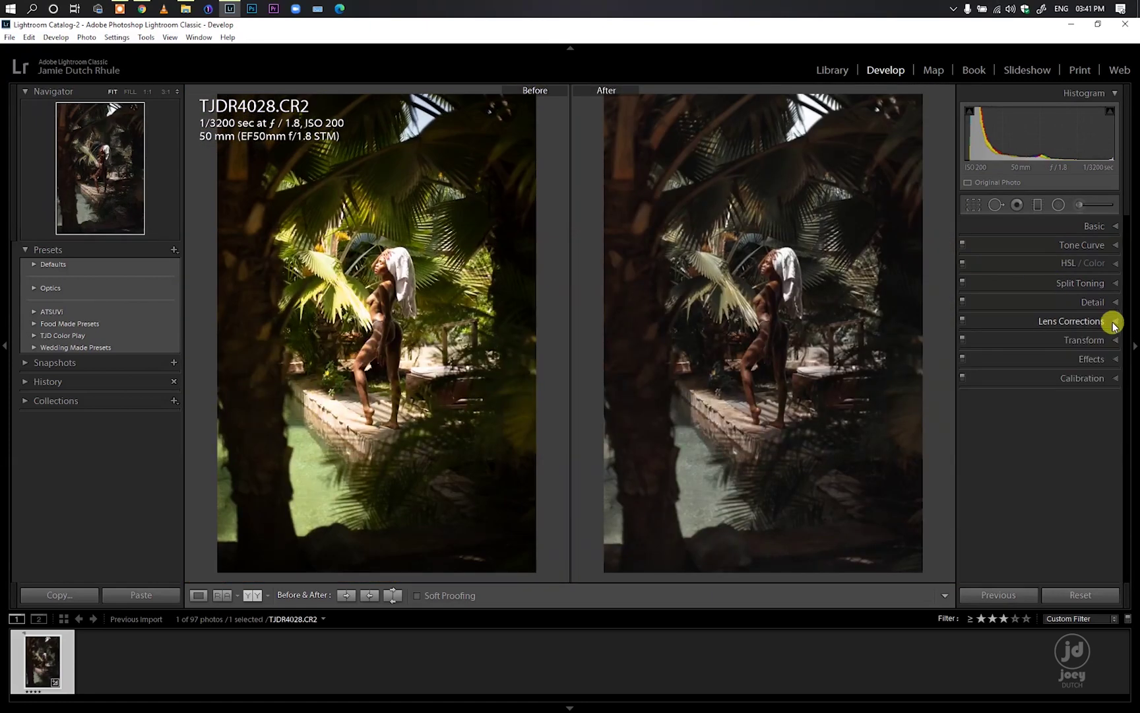
Try the calibration shadows tint towards green and magenta, and set it to +4
{"action": "left_click", "coordinate": [1113, 377]}
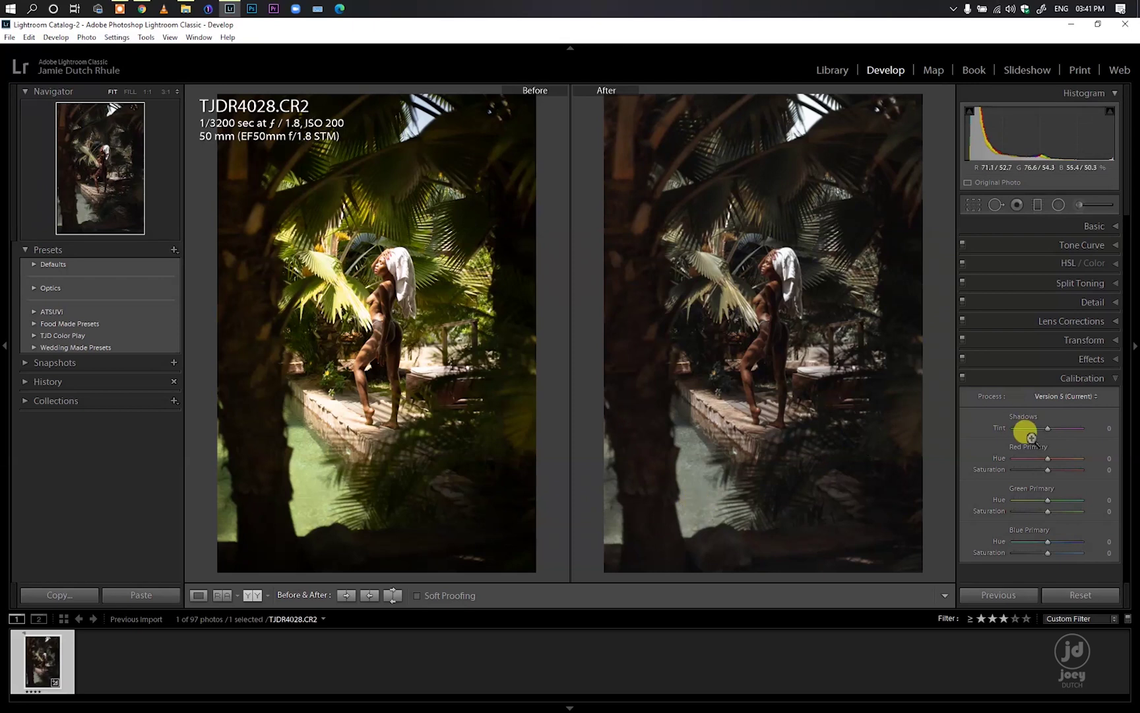
{"action": "left_click_drag", "start_coordinate": [1040, 432], "coordinate": [1035, 429]}
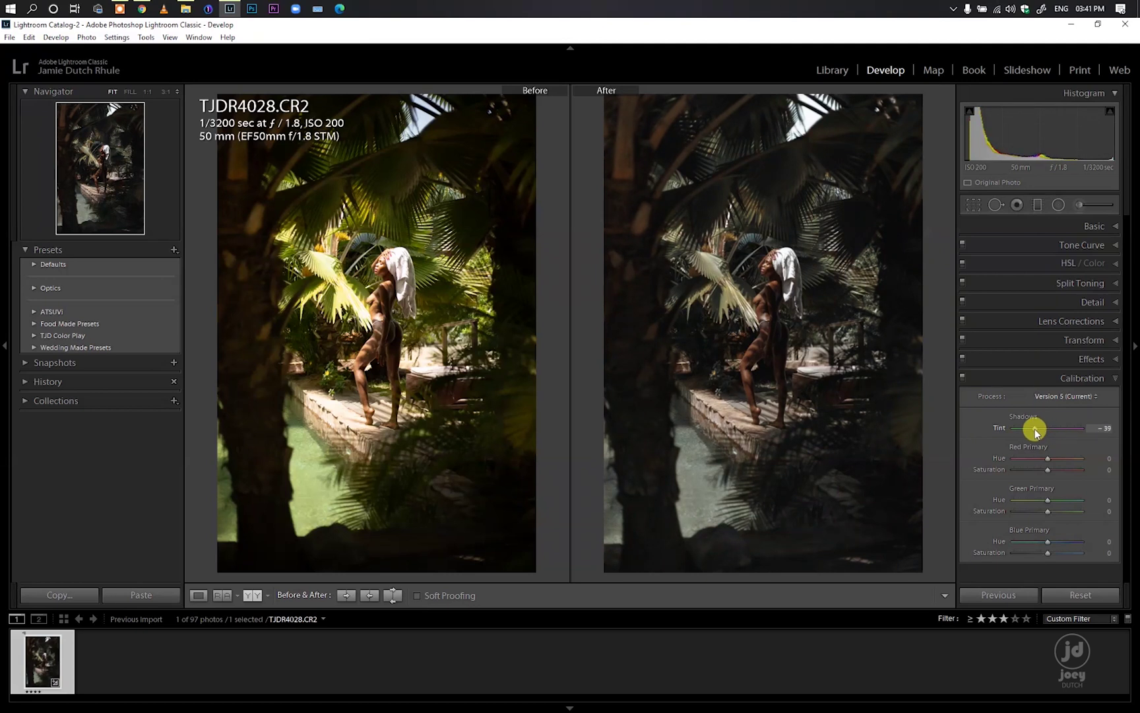
{"action": "left_click_drag", "start_coordinate": [1036, 428], "coordinate": [1064, 429]}
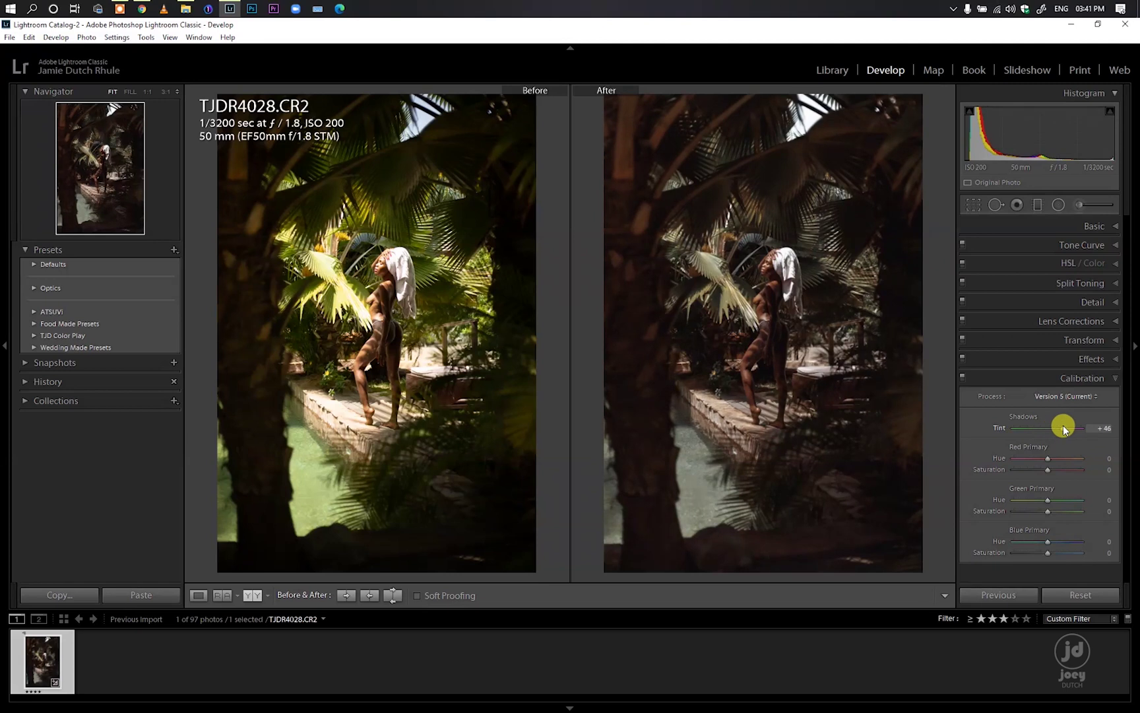
{"action": "left_click_drag", "start_coordinate": [1064, 429], "coordinate": [1051, 433]}
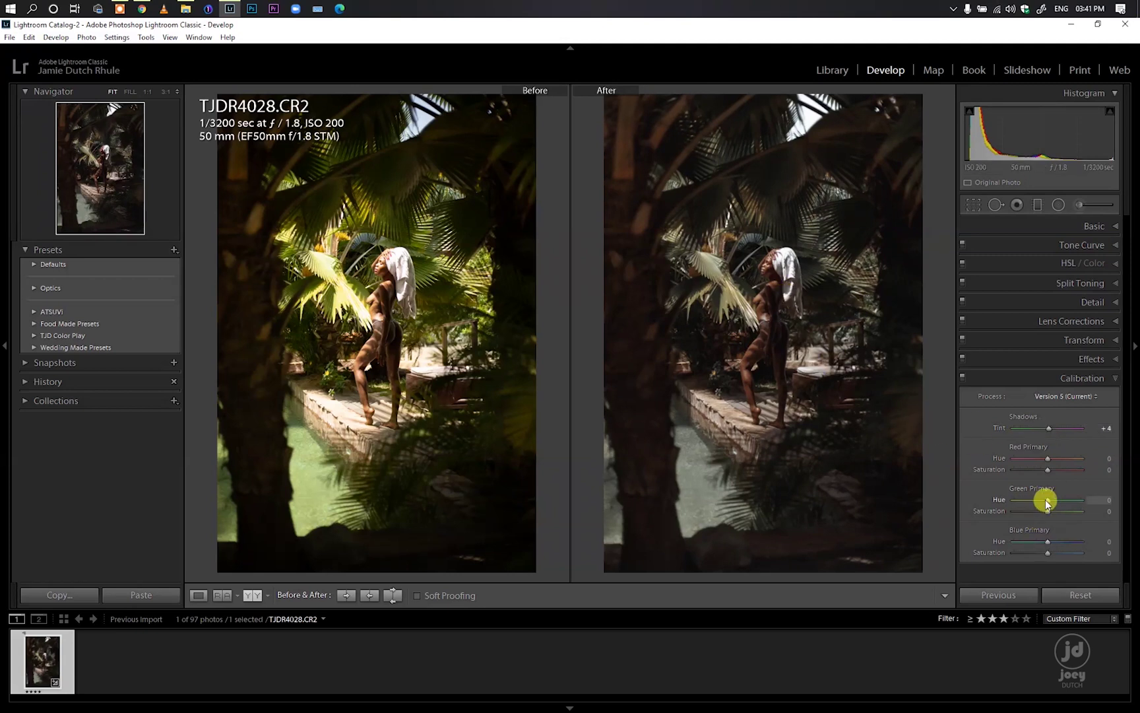
Set the calibration green primary hue to +21 and saturation to -5, checking the skin tones up close, and close the Calibration settings
{"action": "left_click_drag", "start_coordinate": [1046, 500], "coordinate": [974, 498]}
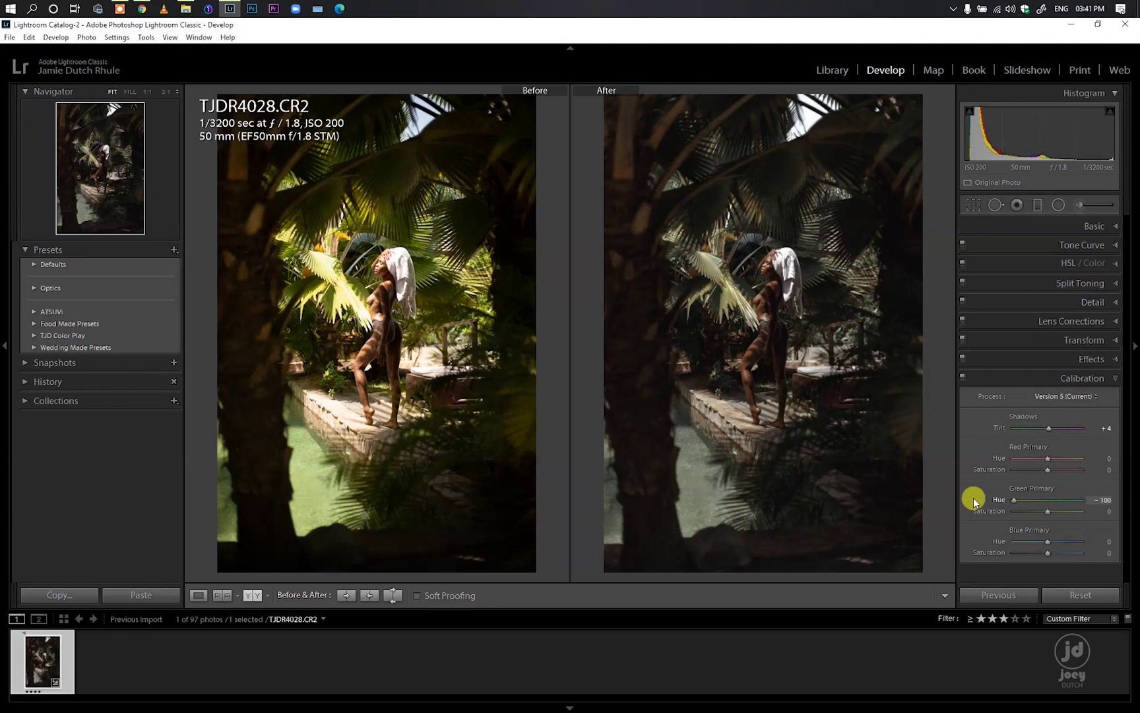
{"action": "left_click", "coordinate": [759, 306]}
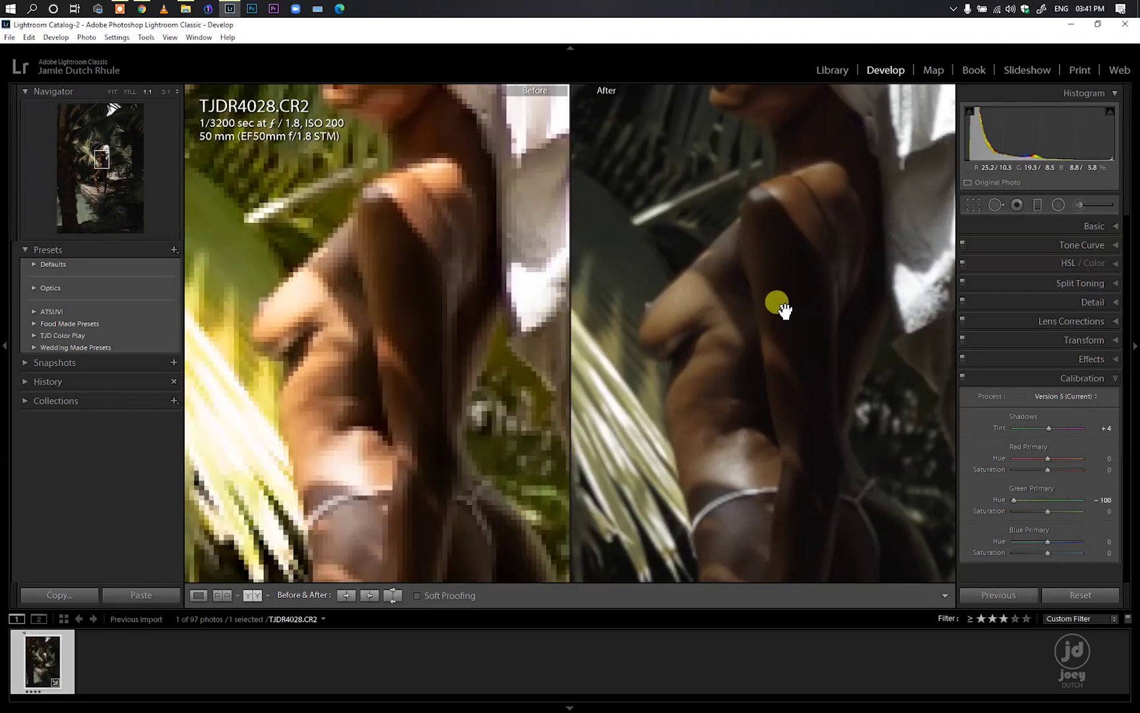
{"action": "left_click", "coordinate": [790, 354]}
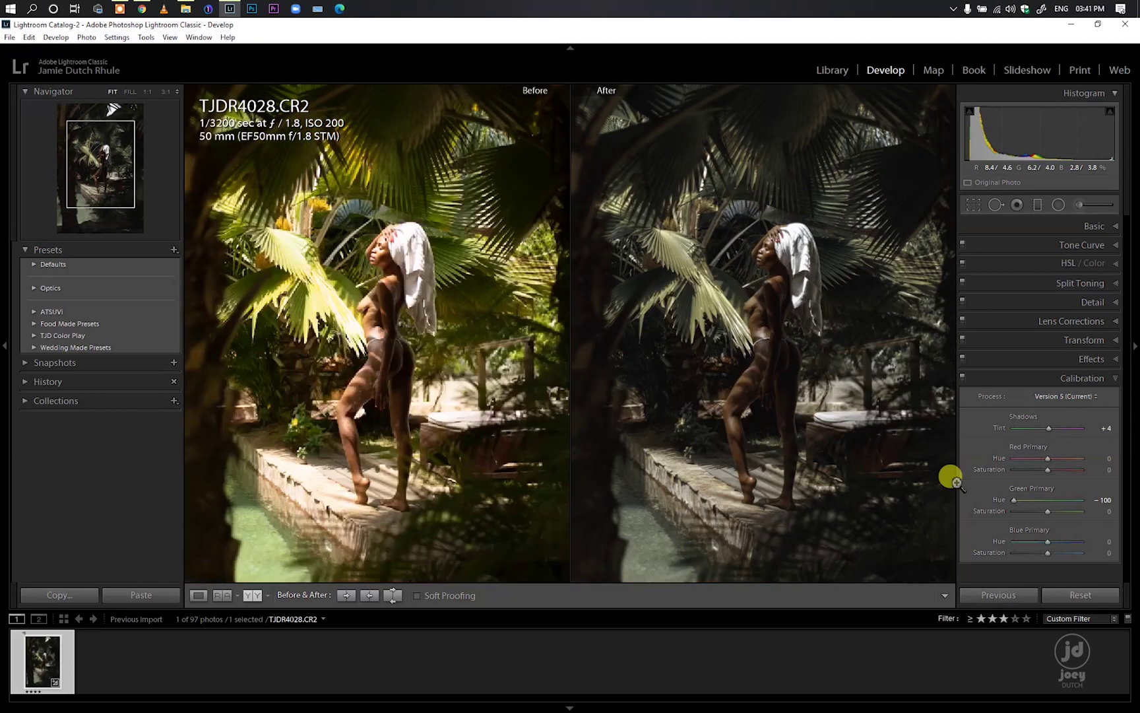
{"action": "left_click_drag", "start_coordinate": [1017, 500], "coordinate": [1060, 501]}
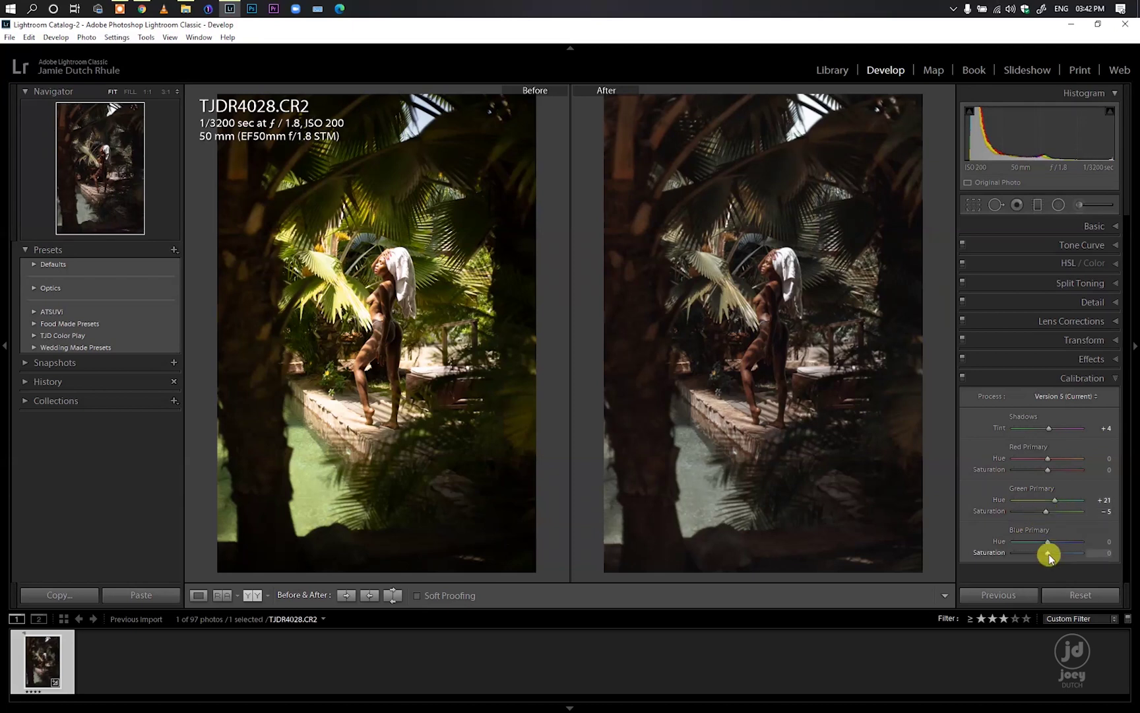
{"action": "left_click", "coordinate": [1109, 379]}
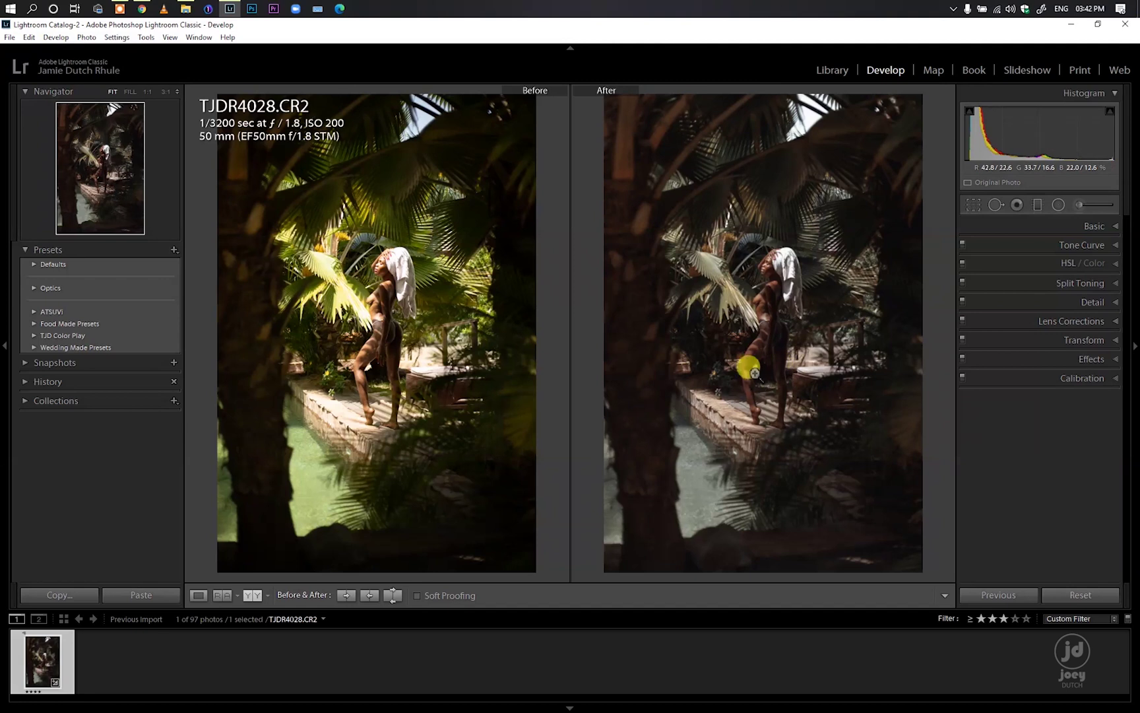
{"action": "right_click", "coordinate": [37, 660]}
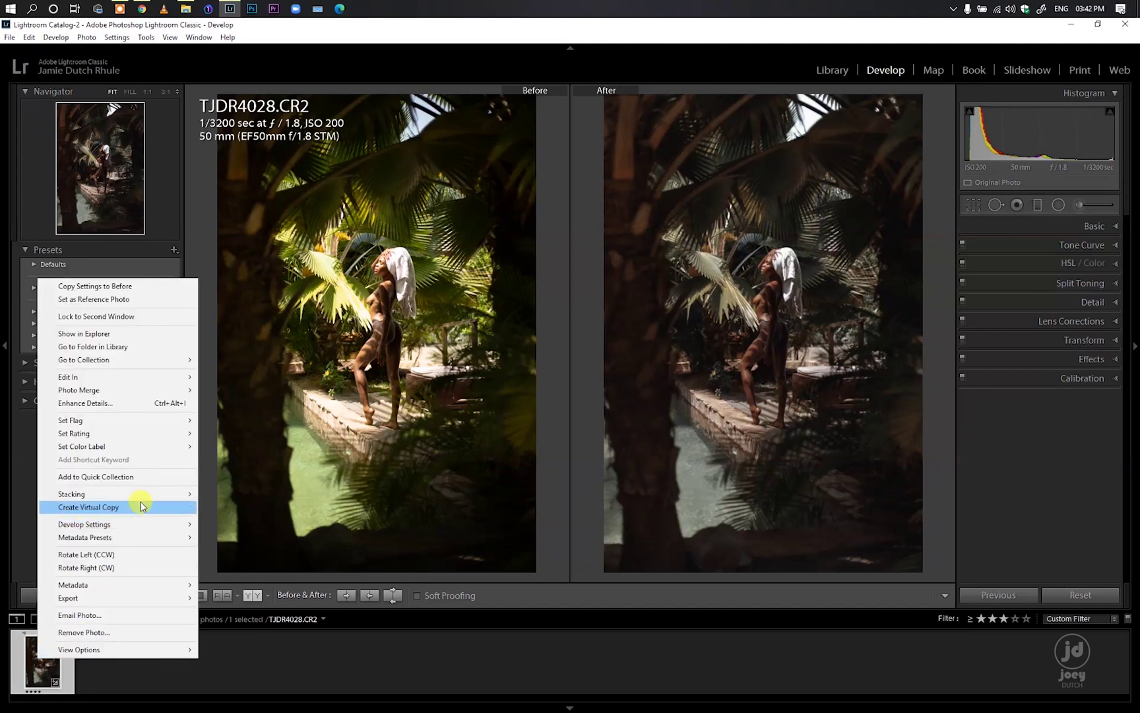
{"action": "mouse_move", "coordinate": [155, 379]}
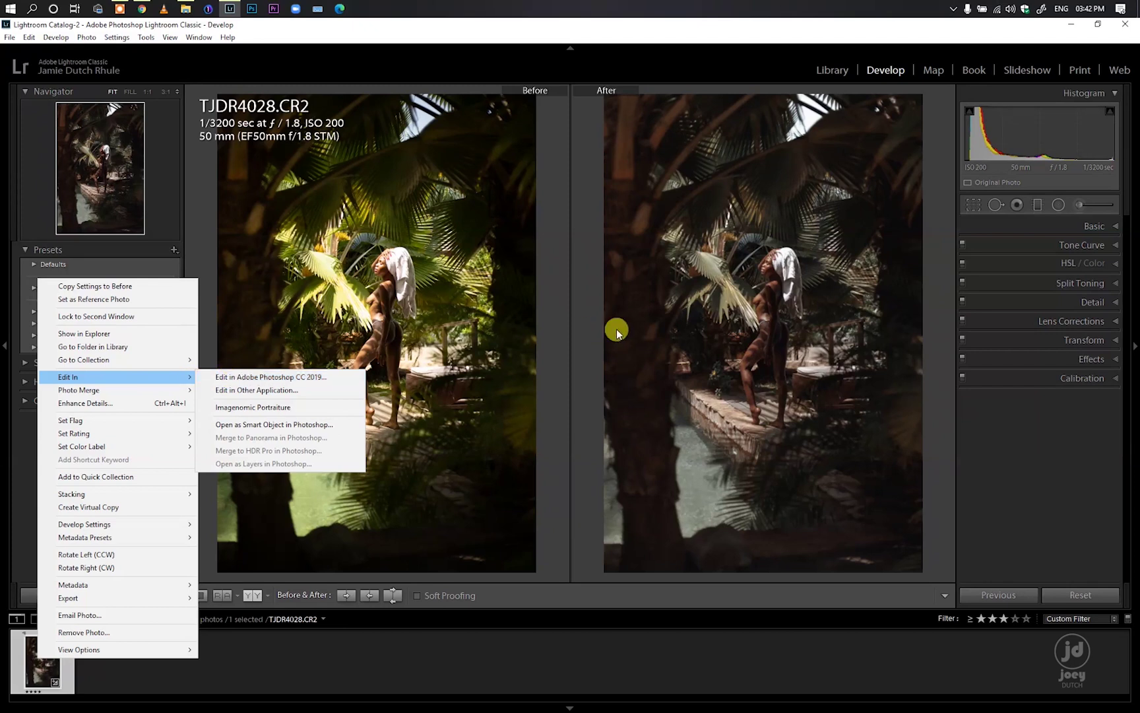
{"action": "left_click_drag", "start_coordinate": [771, 320], "coordinate": [695, 469]}
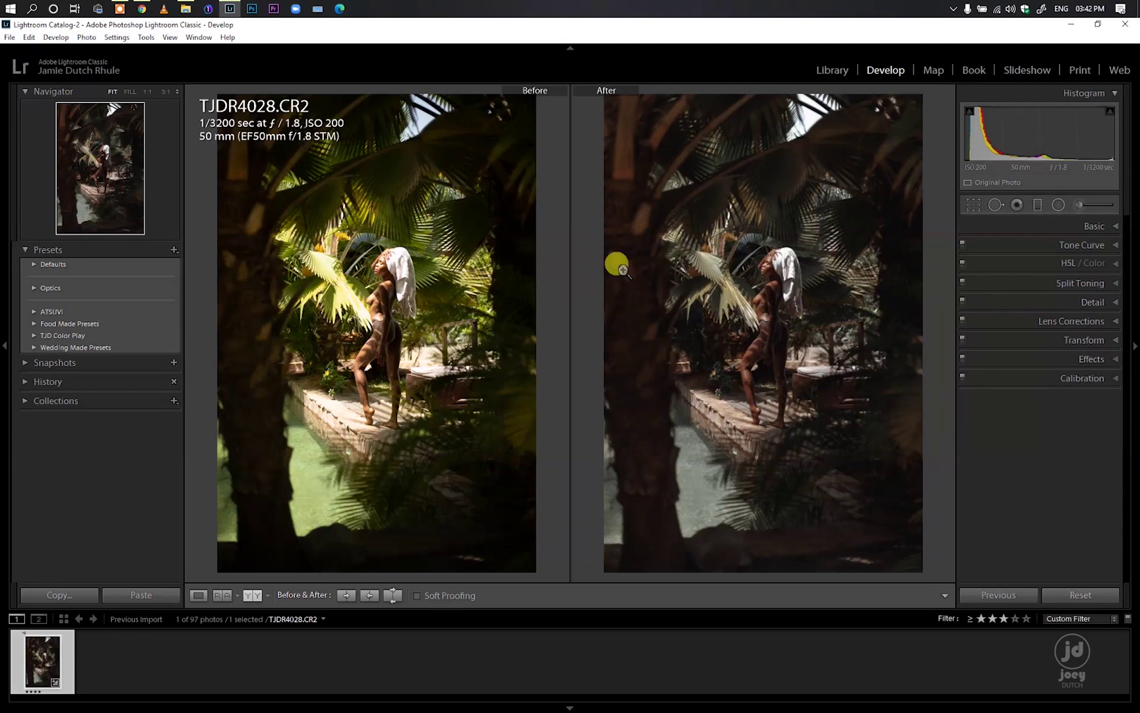
Crop the photo tighter around the standing woman at the original aspect ratio, and return to the side-by-side before and after view
{"action": "left_click", "coordinate": [971, 206]}
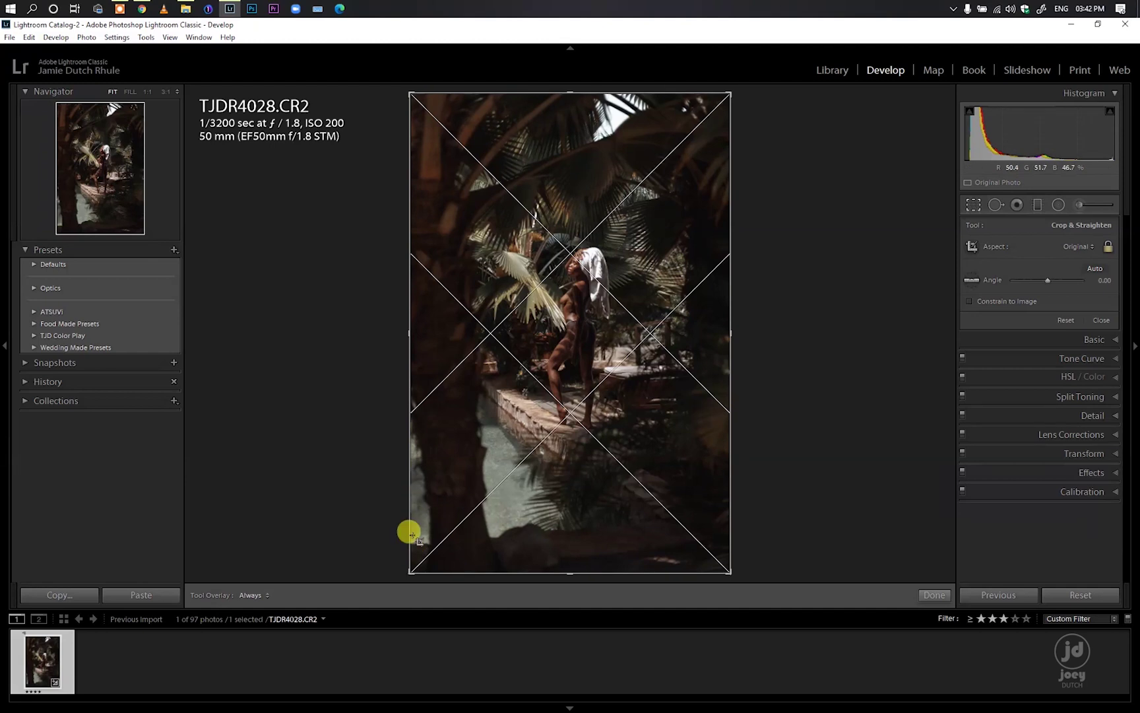
{"action": "left_click_drag", "start_coordinate": [569, 569], "coordinate": [576, 527]}
{"action": "left_click_drag", "start_coordinate": [580, 431], "coordinate": [560, 406]}
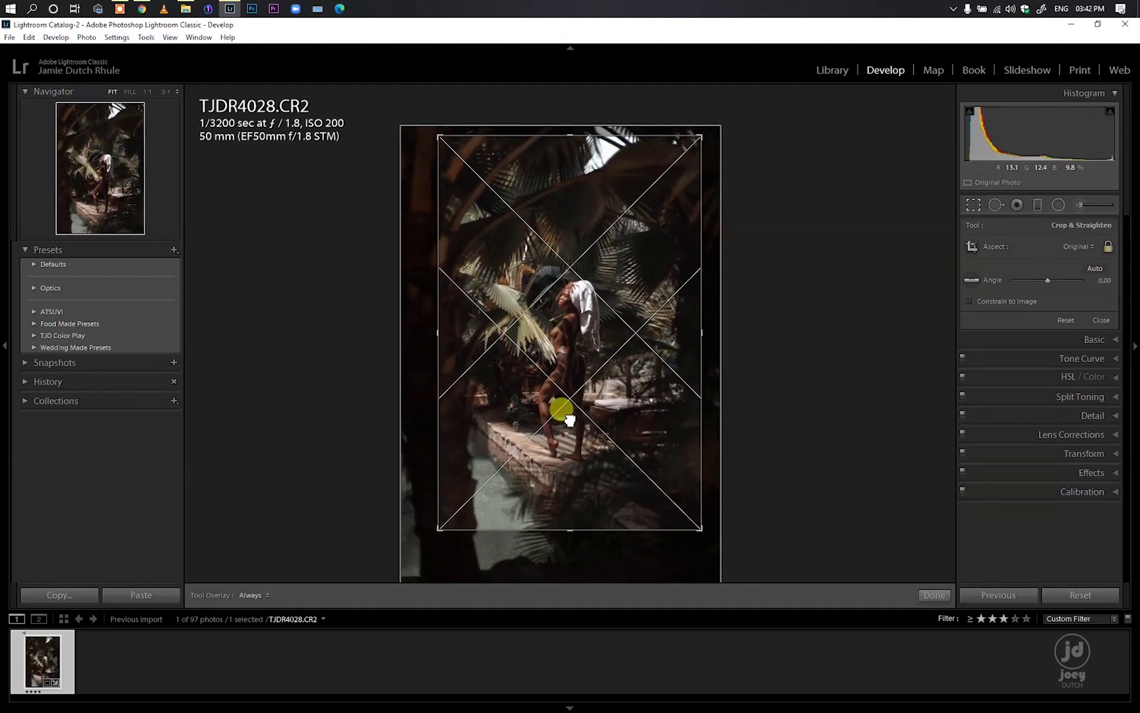
{"action": "left_click", "coordinate": [933, 595]}
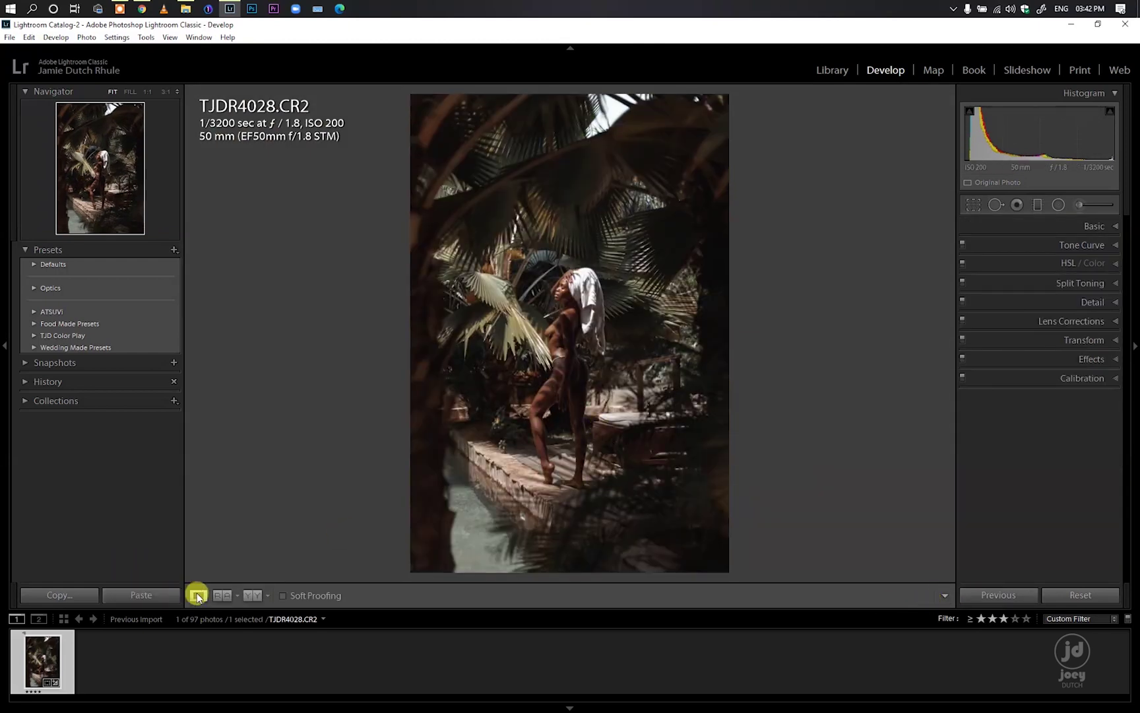
{"action": "left_click", "coordinate": [252, 594]}
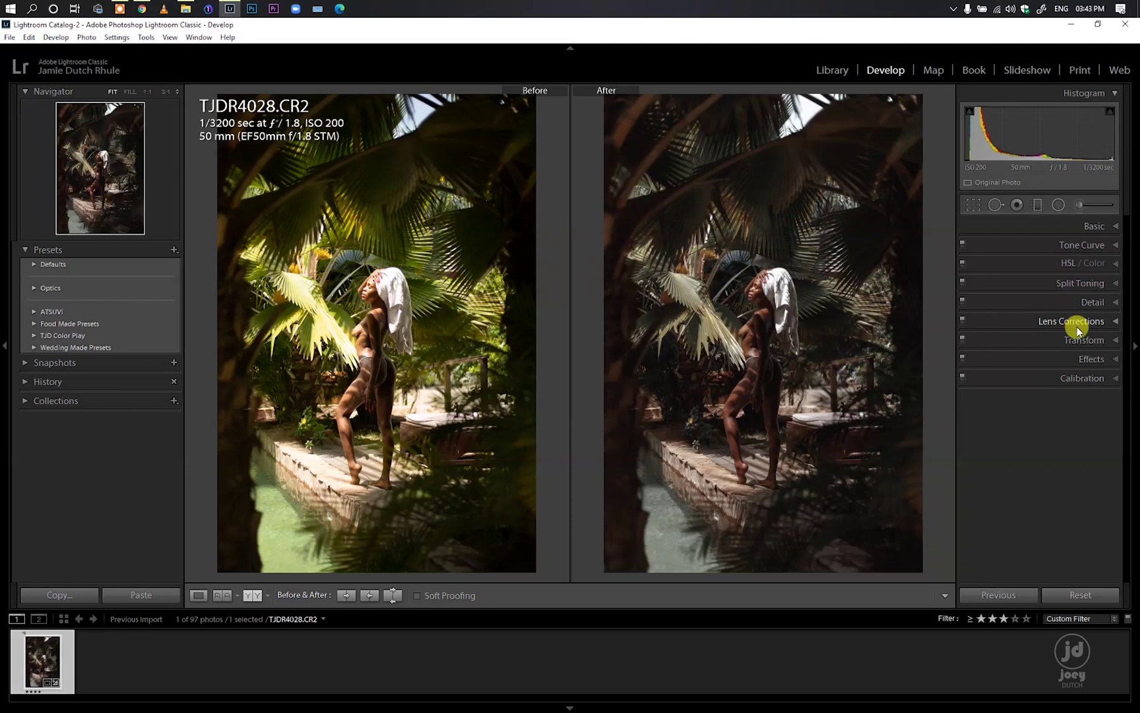
Add grain with amount 46 and size 32, and a post-crop vignette with amount -21, midpoint 10, roundness -82 and feather 100
{"action": "left_click", "coordinate": [1112, 358]}
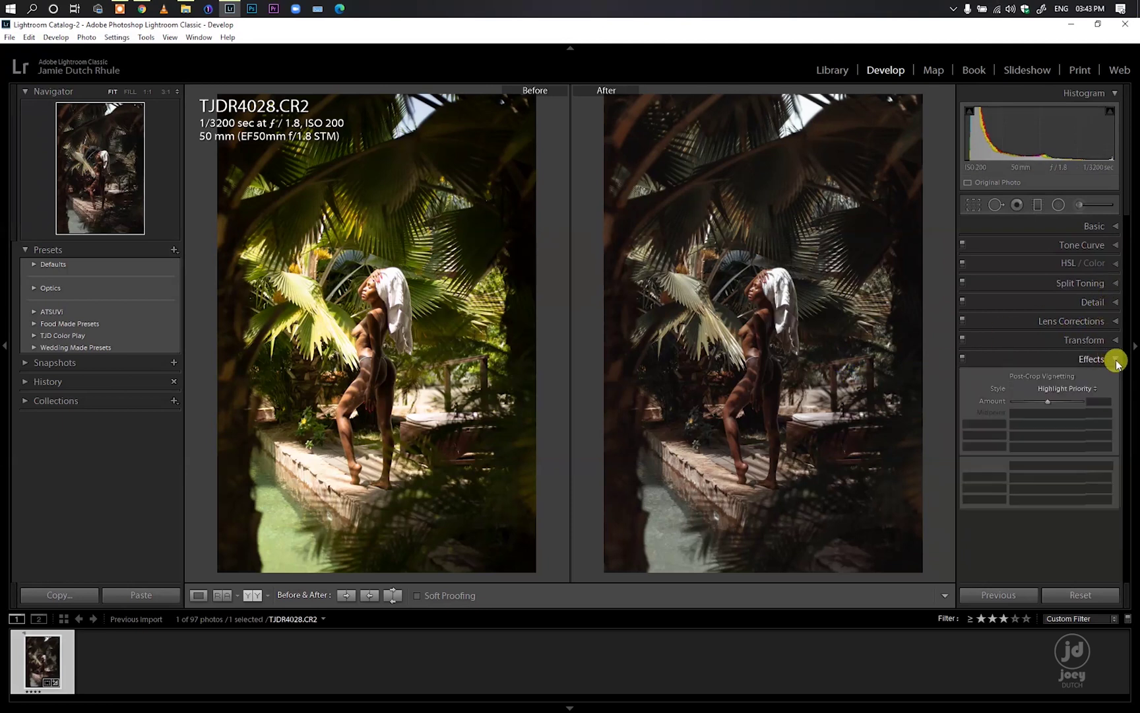
{"action": "mouse_move", "coordinate": [1017, 480]}
{"action": "left_mouse_down"}
{"action": "mouse_move", "coordinate": [1048, 478]}
{"action": "mouse_move", "coordinate": [1036, 492]}
{"action": "left_mouse_up"}
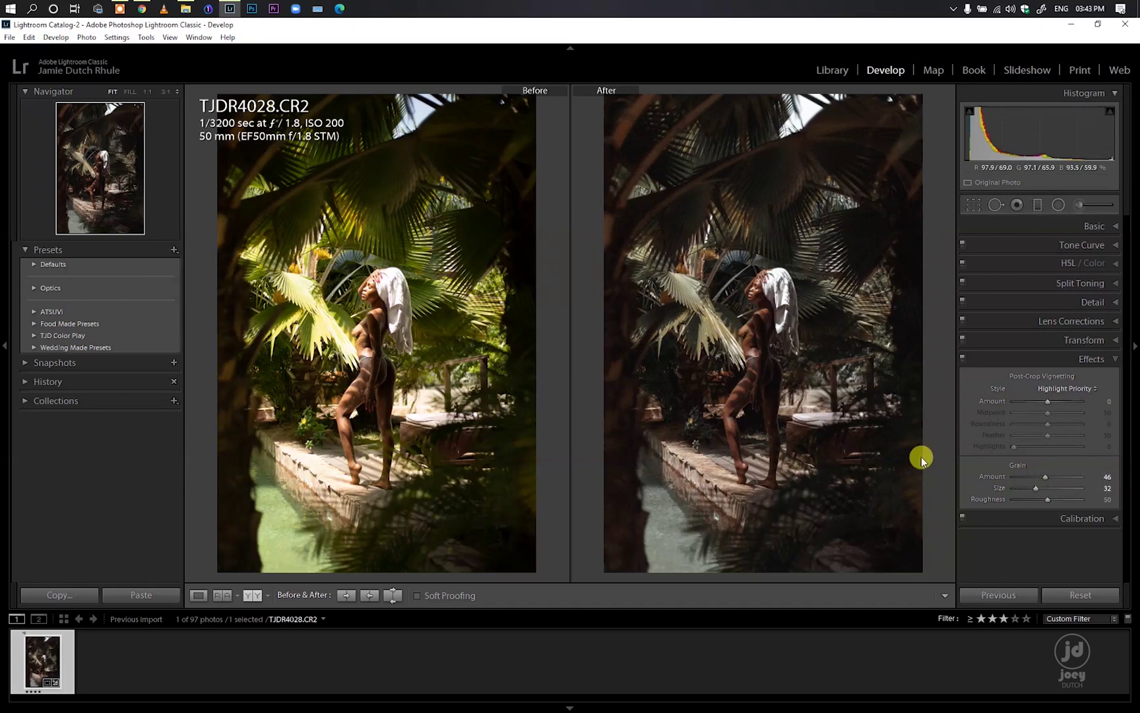
{"action": "left_click_drag", "start_coordinate": [1045, 399], "coordinate": [1039, 402]}
{"action": "left_click", "coordinate": [1018, 412]}
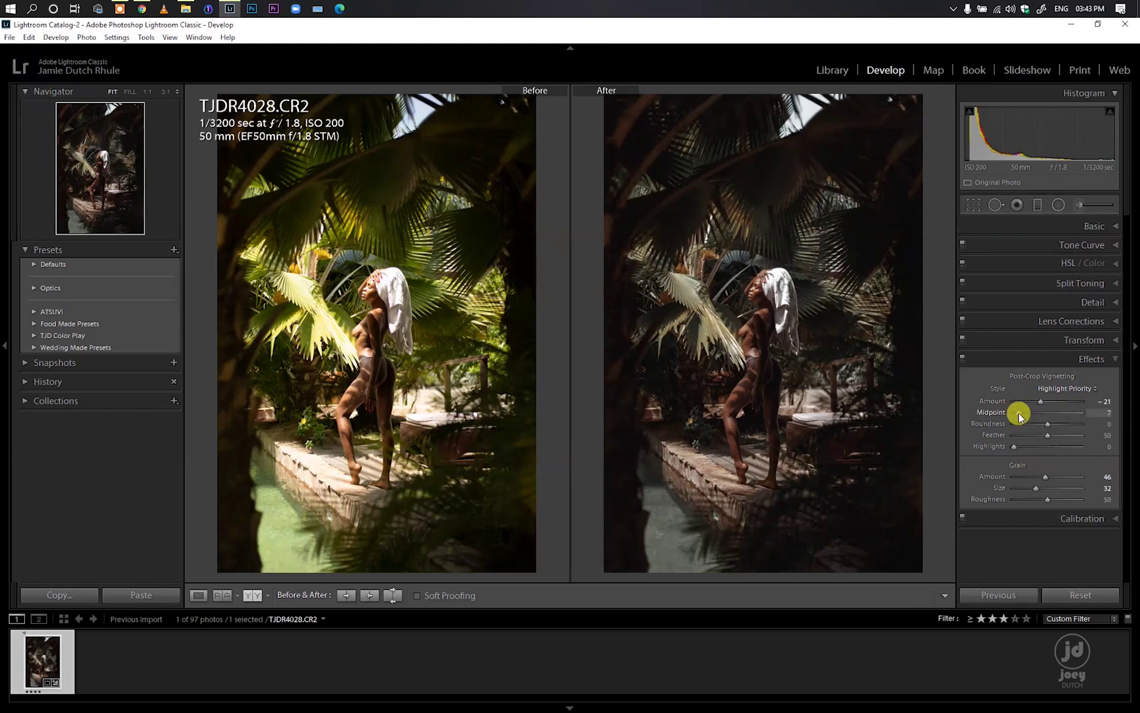
{"action": "left_click_drag", "start_coordinate": [1033, 425], "coordinate": [1084, 434]}
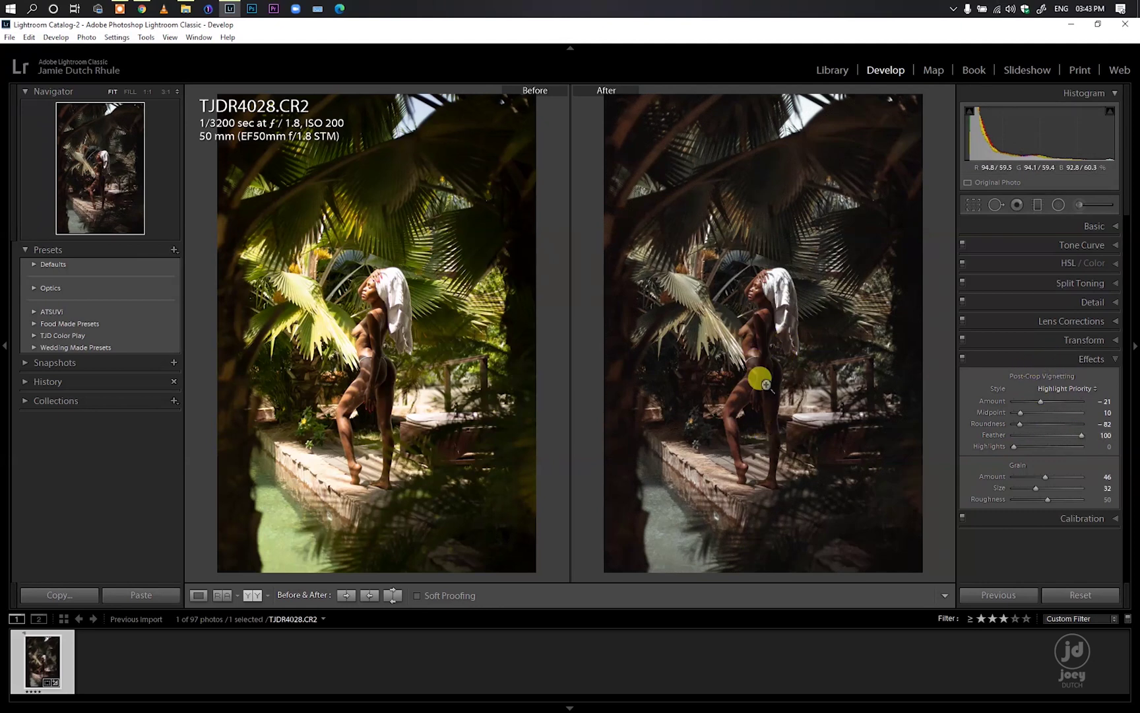
{"action": "left_click", "coordinate": [1118, 362]}
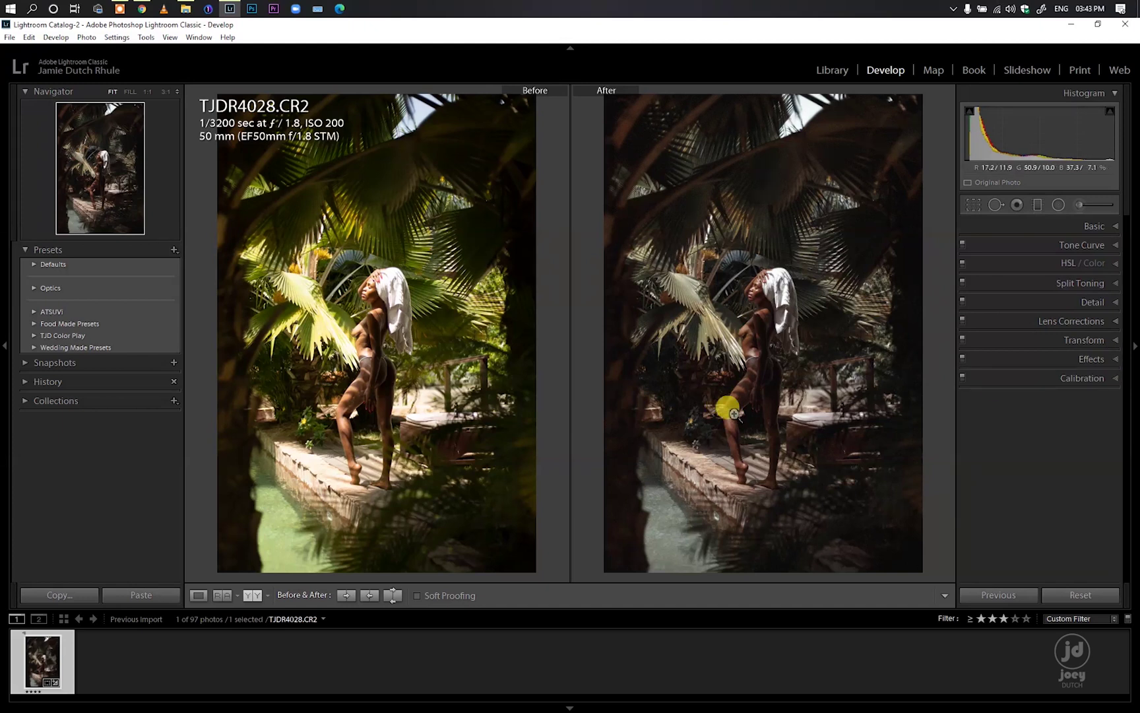
Place a radial filter over the standing woman, invert it to affect the inside, and show its mask overlay
{"action": "left_click", "coordinate": [1058, 205]}
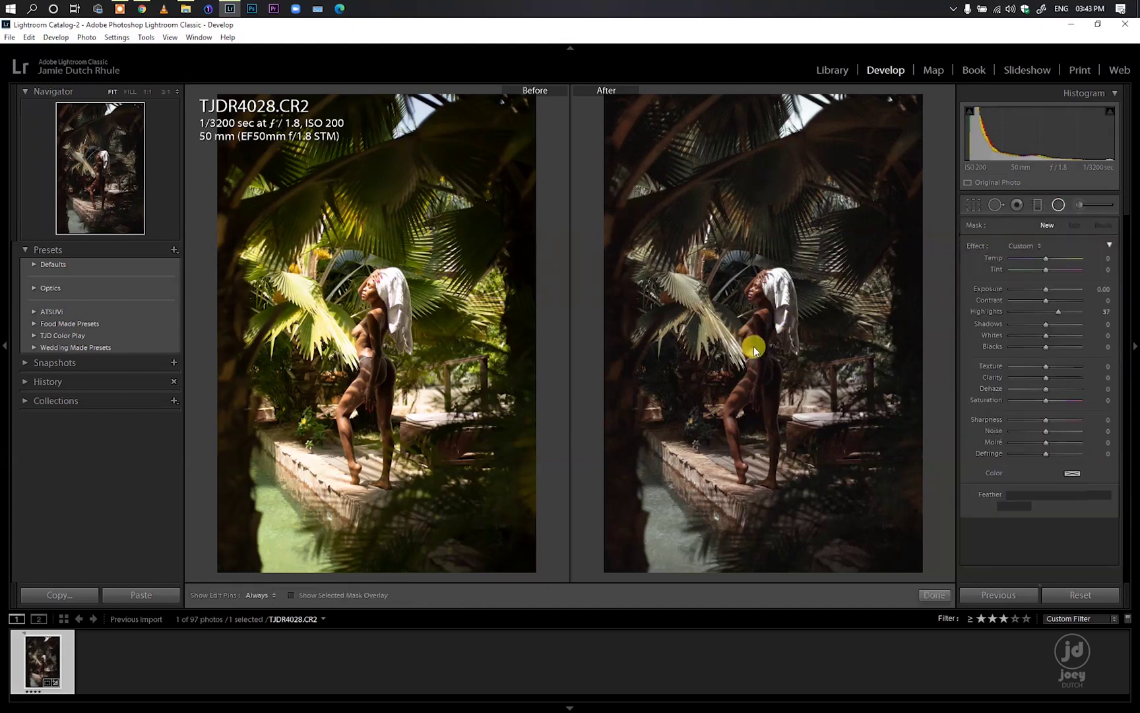
{"action": "left_click_drag", "start_coordinate": [755, 341], "coordinate": [804, 475]}
{"action": "mouse_move", "coordinate": [766, 363]}
{"action": "left_mouse_down"}
{"action": "mouse_move", "coordinate": [752, 348]}
{"action": "mouse_move", "coordinate": [763, 375]}
{"action": "left_mouse_up"}
{"action": "left_click", "coordinate": [1000, 505]}
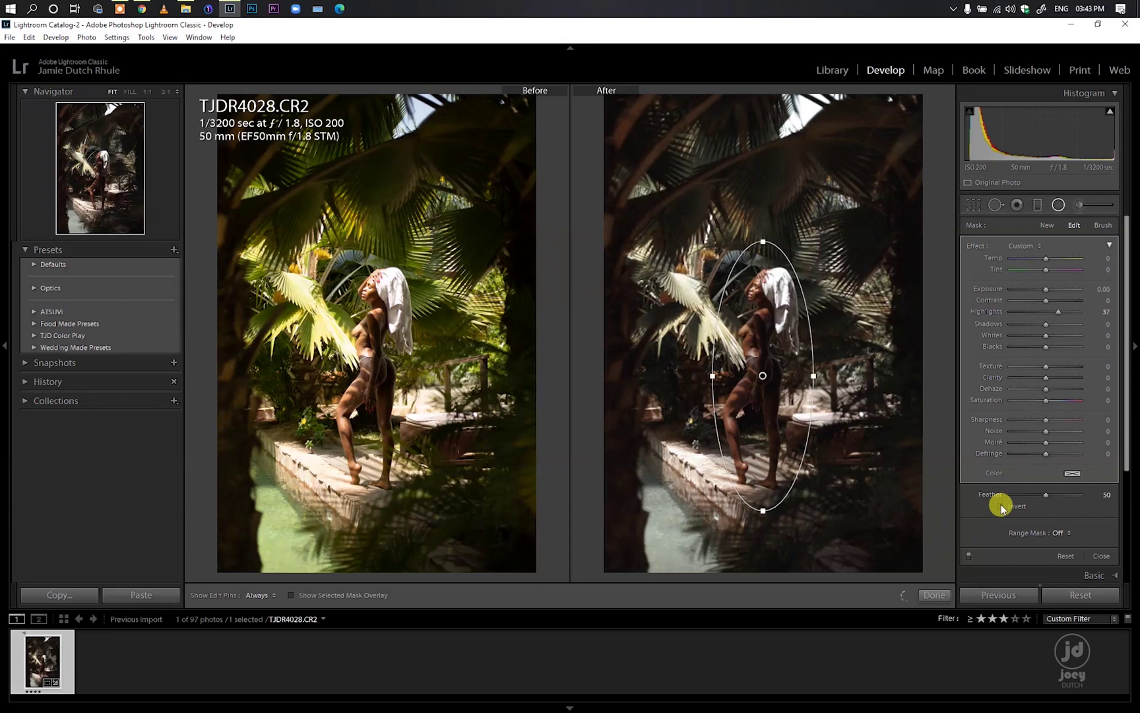
{"action": "left_click", "coordinate": [293, 595]}
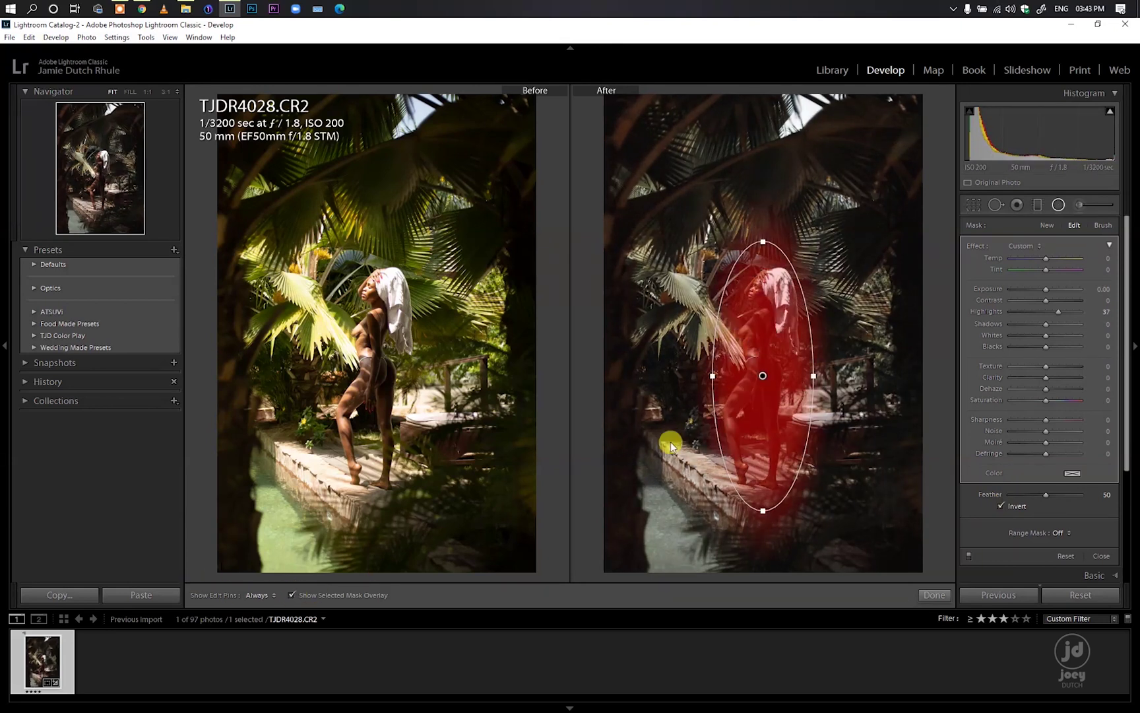
Shorten, shift and slightly rotate the radial filter's ellipse to fit the woman's body, and finish the filter
{"action": "left_click_drag", "start_coordinate": [764, 503], "coordinate": [759, 487]}
{"action": "left_click_drag", "start_coordinate": [746, 371], "coordinate": [750, 372]}
{"action": "left_click_drag", "start_coordinate": [813, 300], "coordinate": [803, 285]}
{"action": "left_click", "coordinate": [933, 595]}
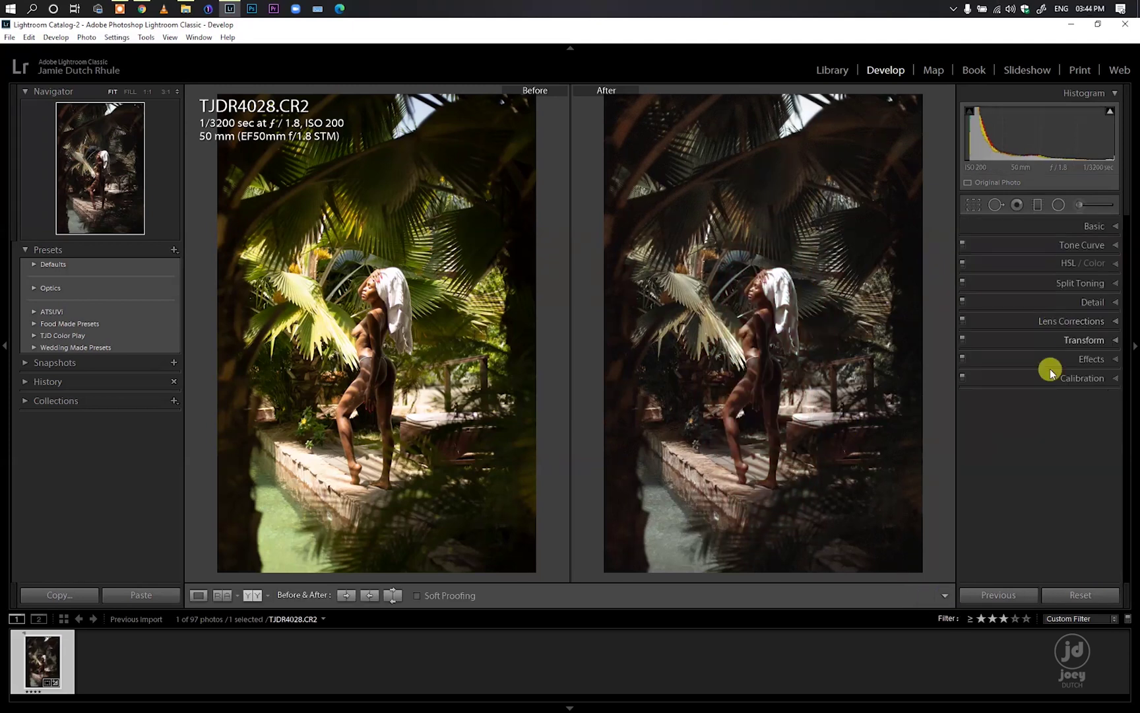
Reselect the radial filter on the woman, reset its highlights to 0 and hide the mask overlay
{"action": "left_click", "coordinate": [1058, 206]}
{"action": "left_click", "coordinate": [766, 376]}
{"action": "left_click", "coordinate": [1089, 311]}
{"action": "double_click", "coordinate": [1063, 312]}
{"action": "left_click", "coordinate": [291, 594]}
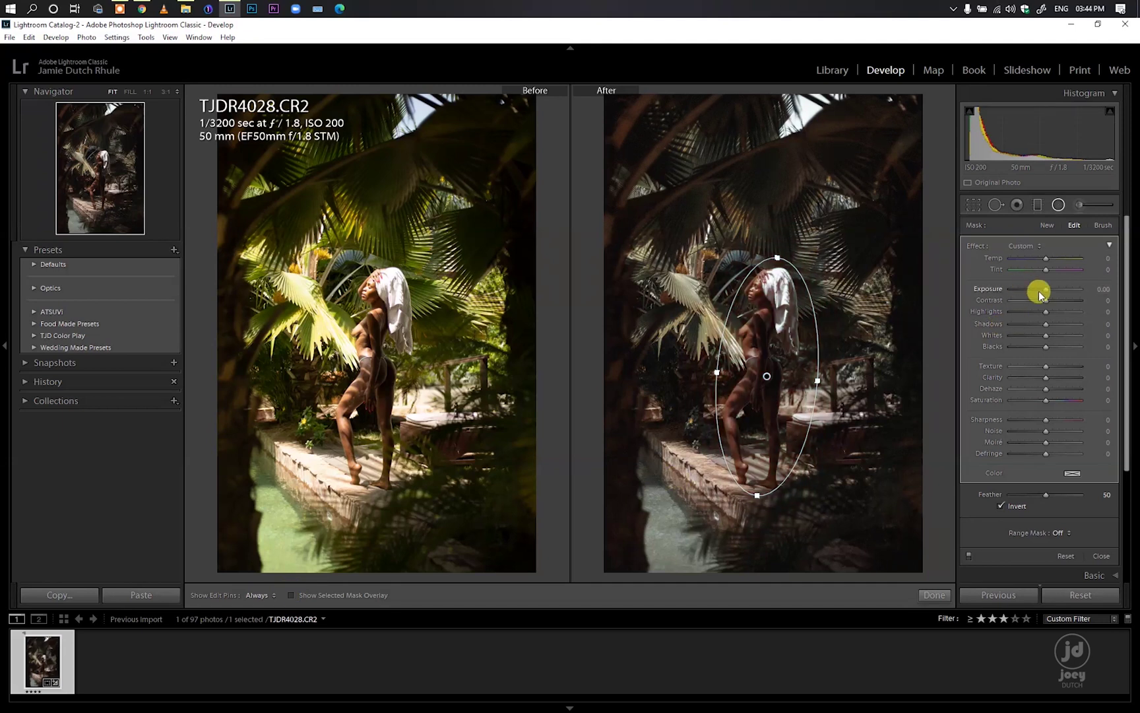
Set the radial filter's exposure to 0.20, contrast to 8 and shadows to 13, and finish editing it
{"action": "left_click_drag", "start_coordinate": [1099, 292], "coordinate": [1108, 290]}
{"action": "left_click_drag", "start_coordinate": [1038, 326], "coordinate": [1049, 300]}
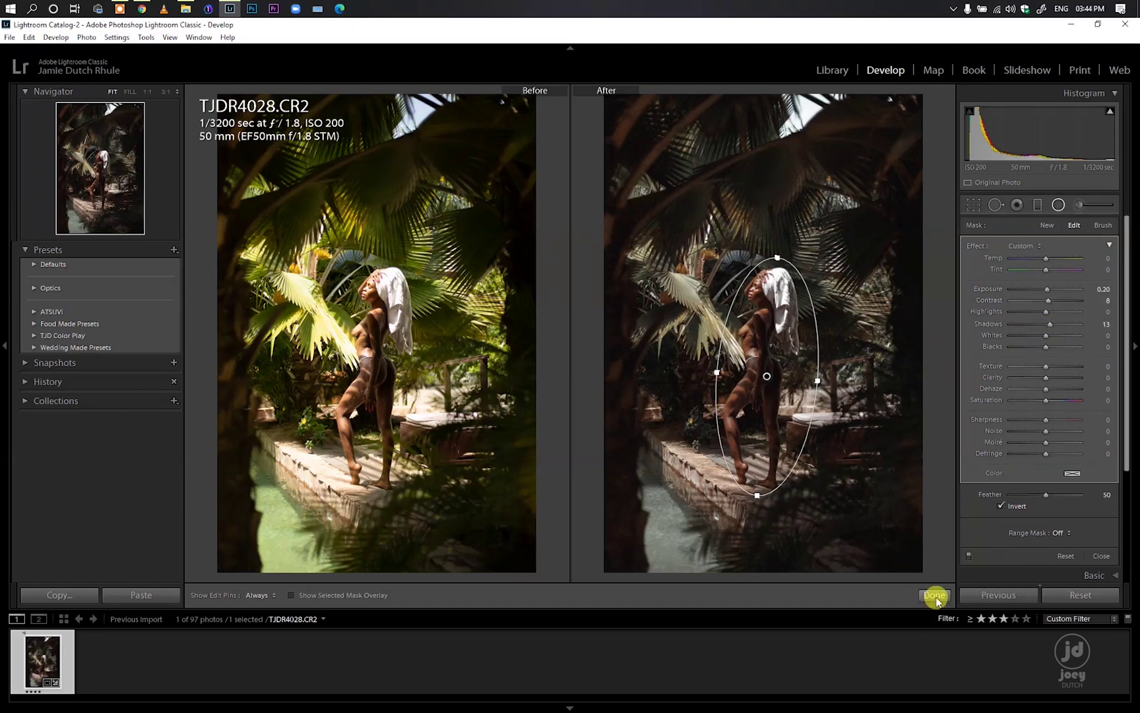
{"action": "left_click", "coordinate": [933, 595]}
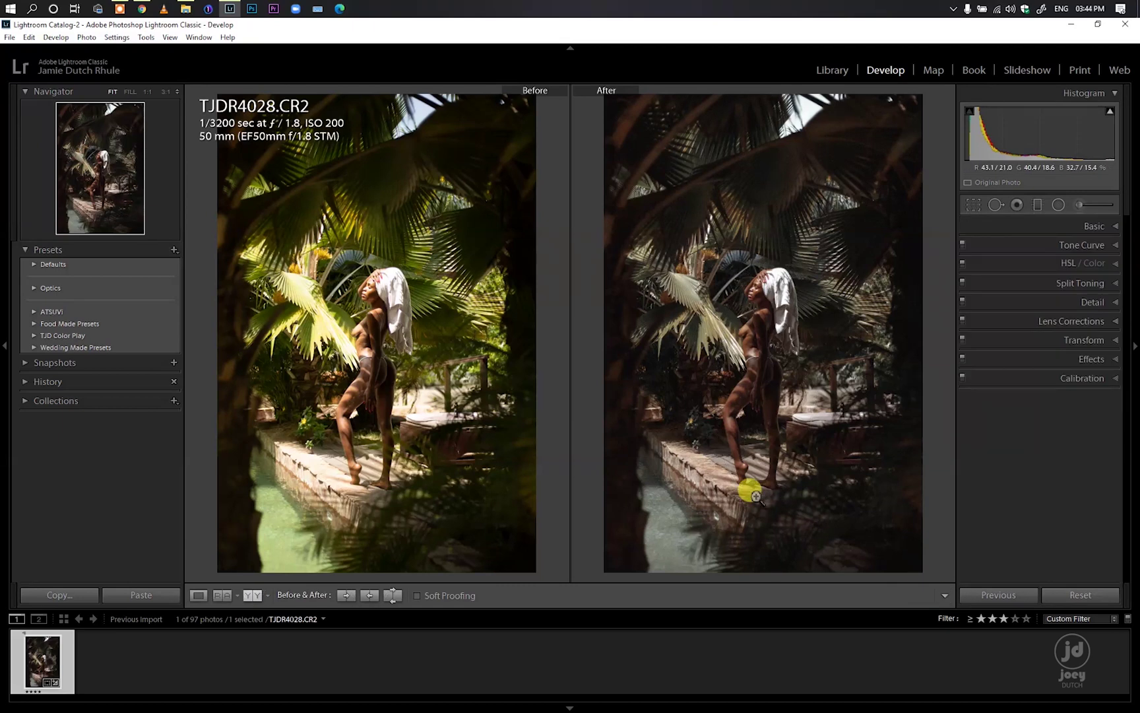